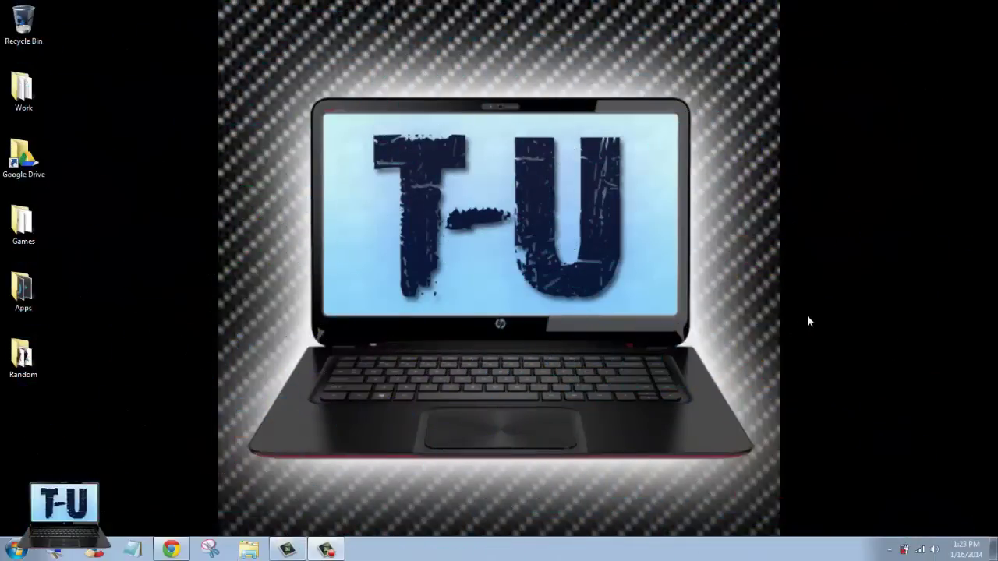
# Search the computer's programs for "windows update" and open Windows Update.
pyautogui.click(890, 549)
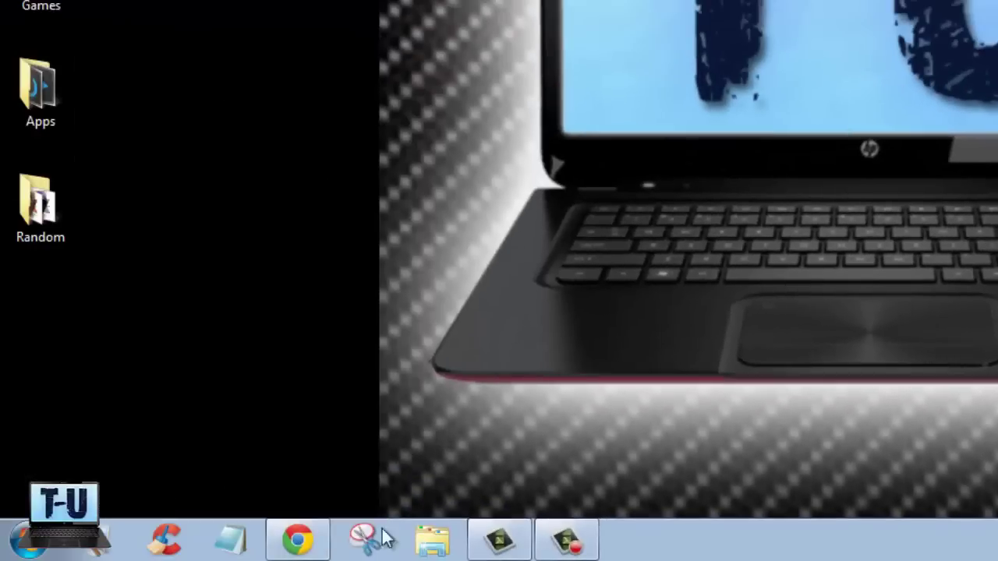
pyautogui.click(29, 540)
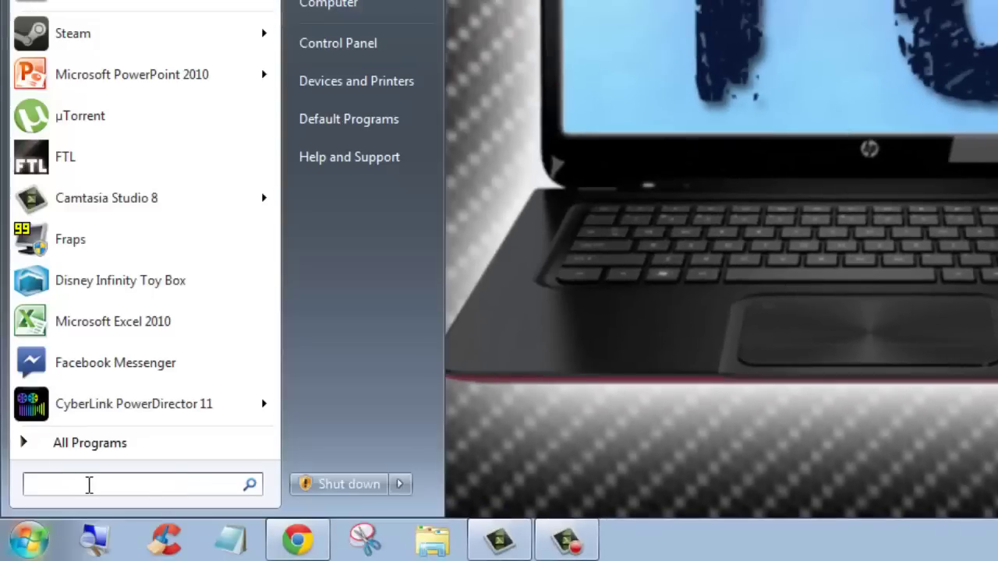
pyautogui.write('wins')
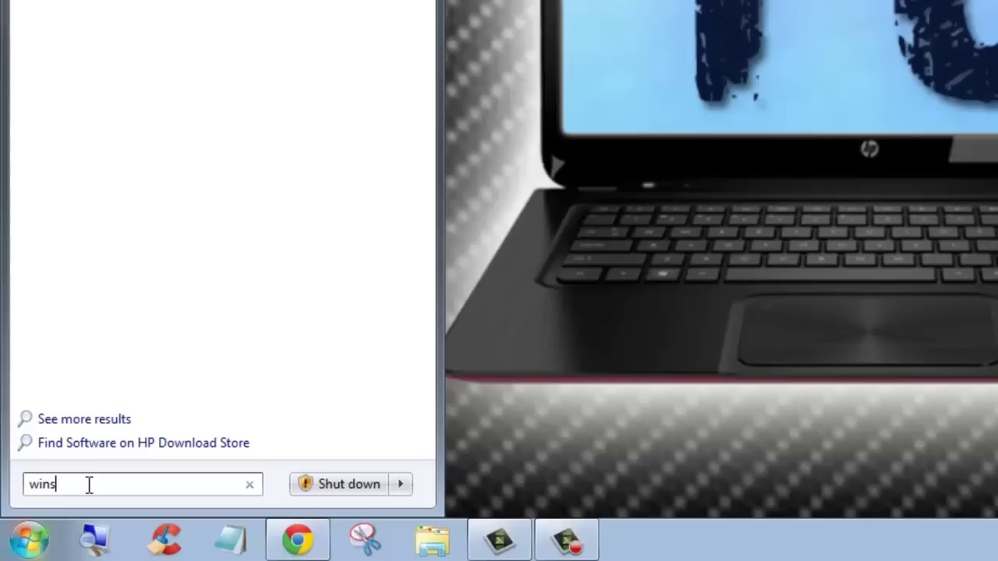
pyautogui.press('BackSpace')
pyautogui.write('dows update')
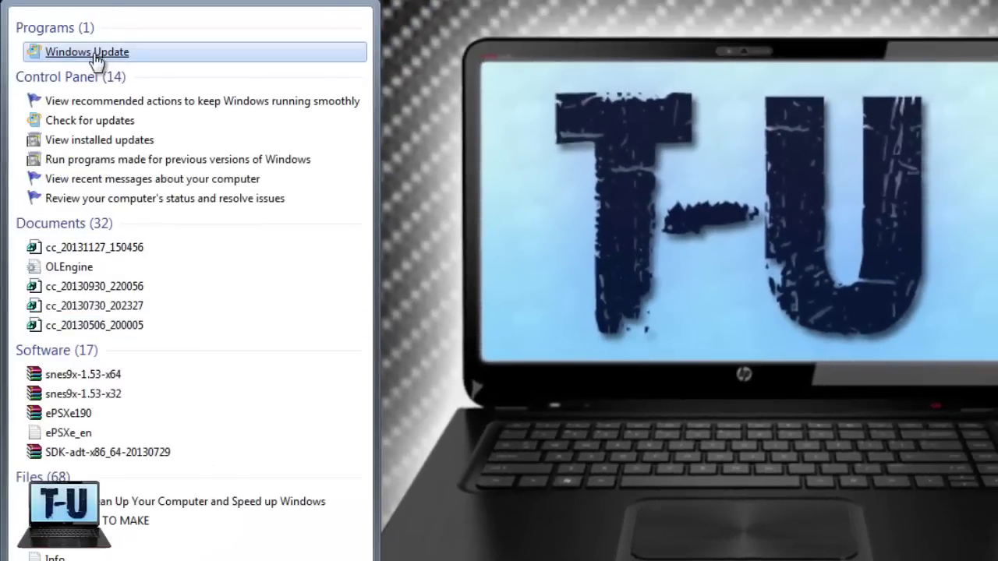
pyautogui.click(96, 54)
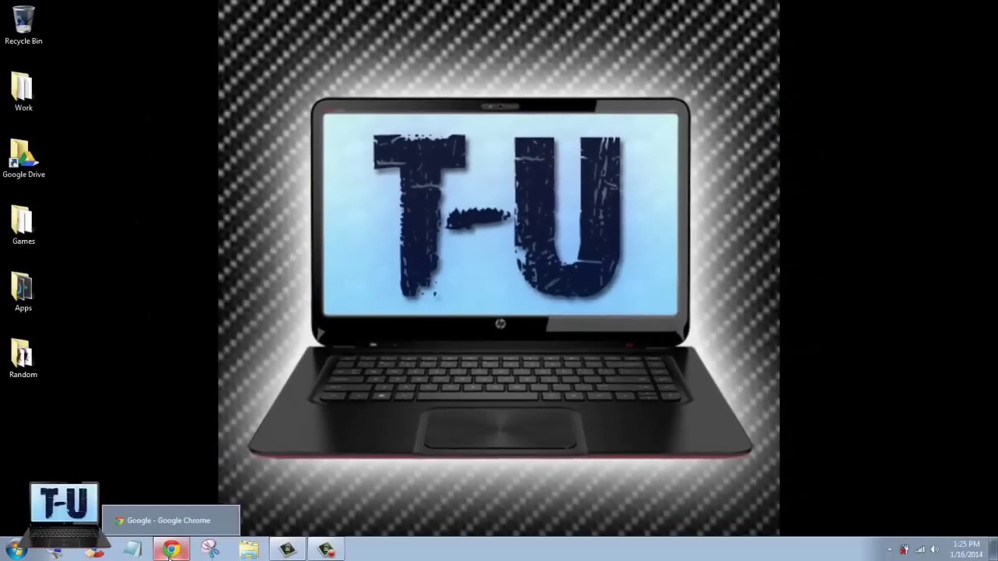
# In Google Chrome, search Google for "ccleaner" and open the FileHippo download page for CCleaner 4.09.4471, minimizing the browser when done.
pyautogui.click(170, 551)
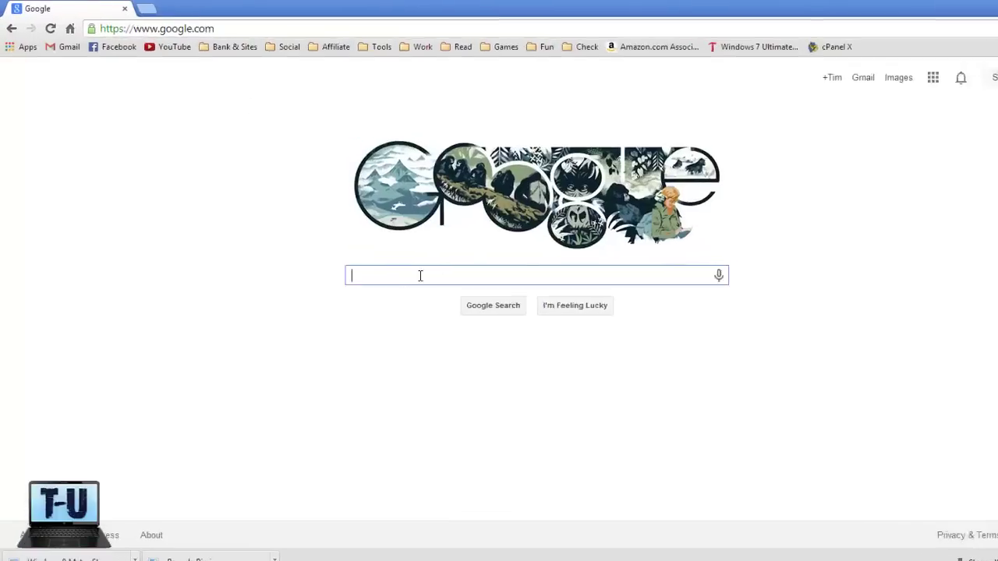
pyautogui.write('c')
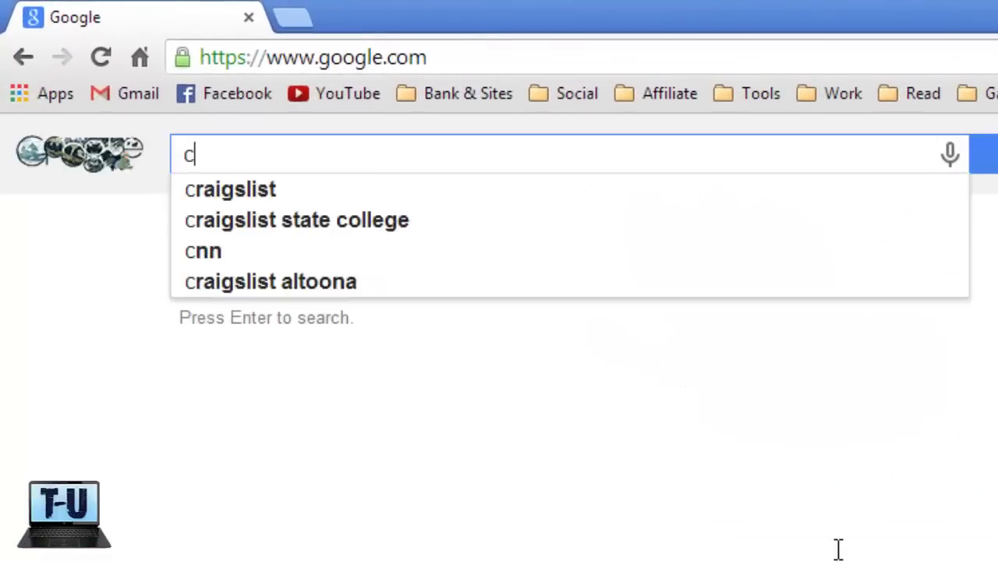
pyautogui.write('clea')
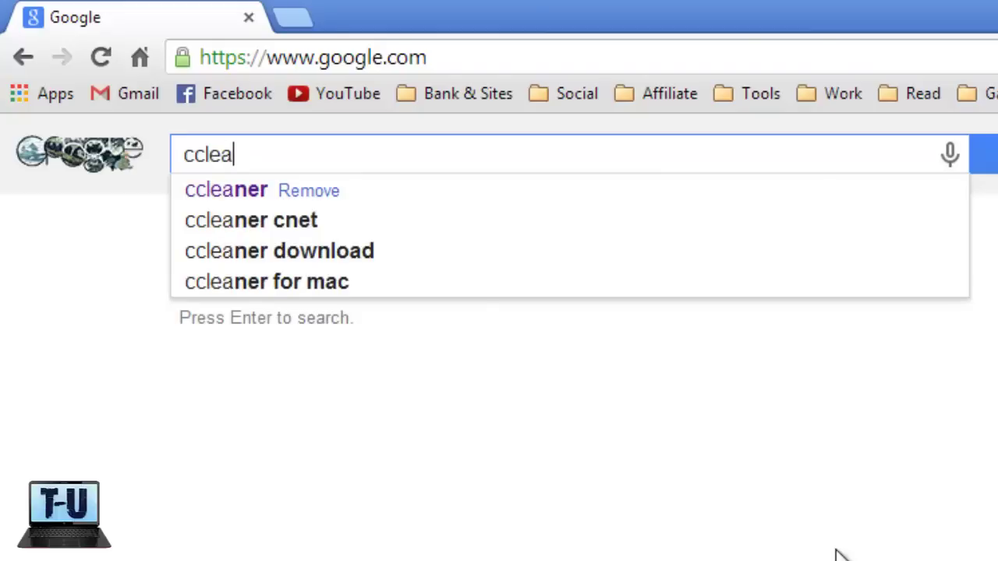
pyautogui.write('ner')
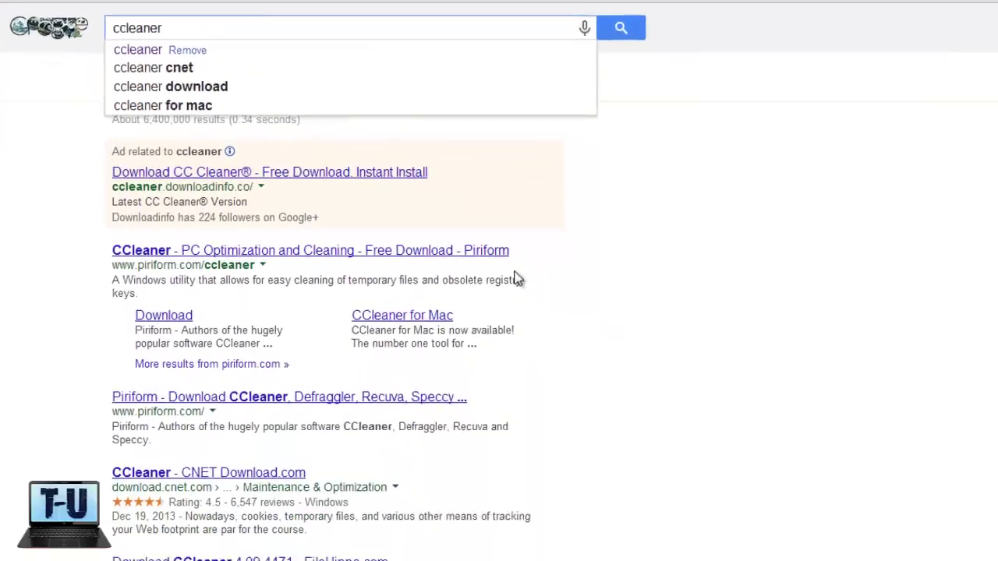
pyautogui.press('Return')
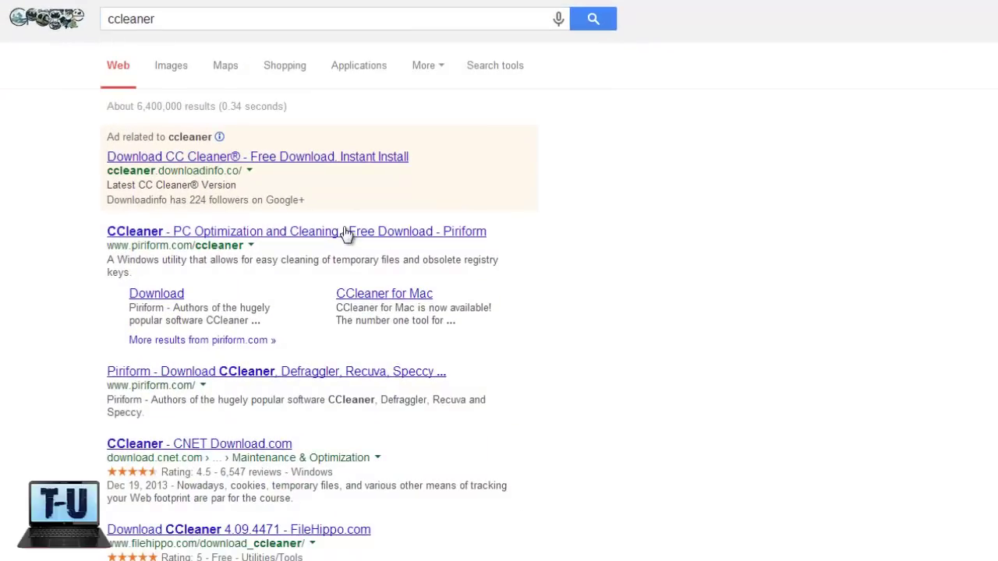
pyautogui.scroll(-2, 515, 269)
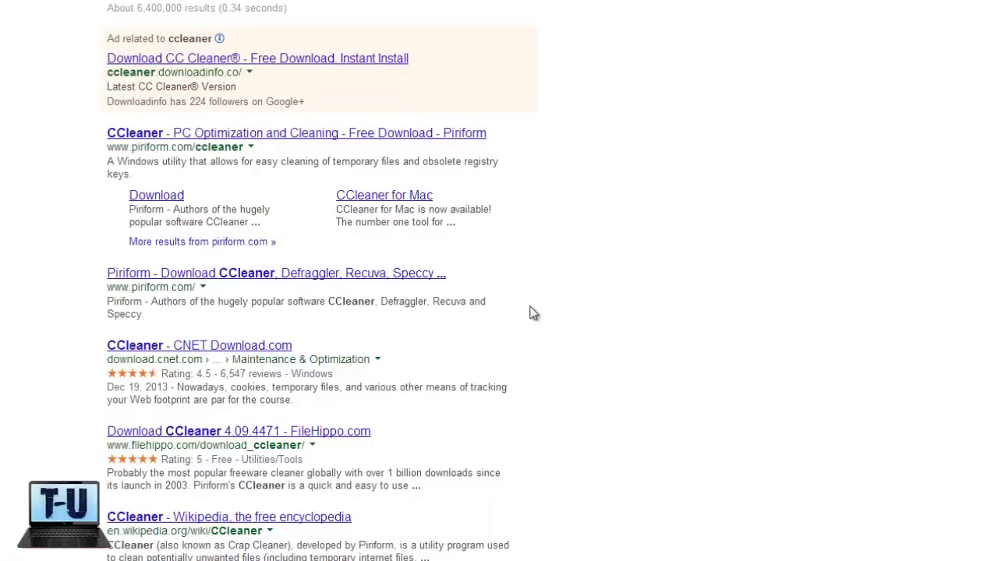
pyautogui.scroll(-1, 534, 313)
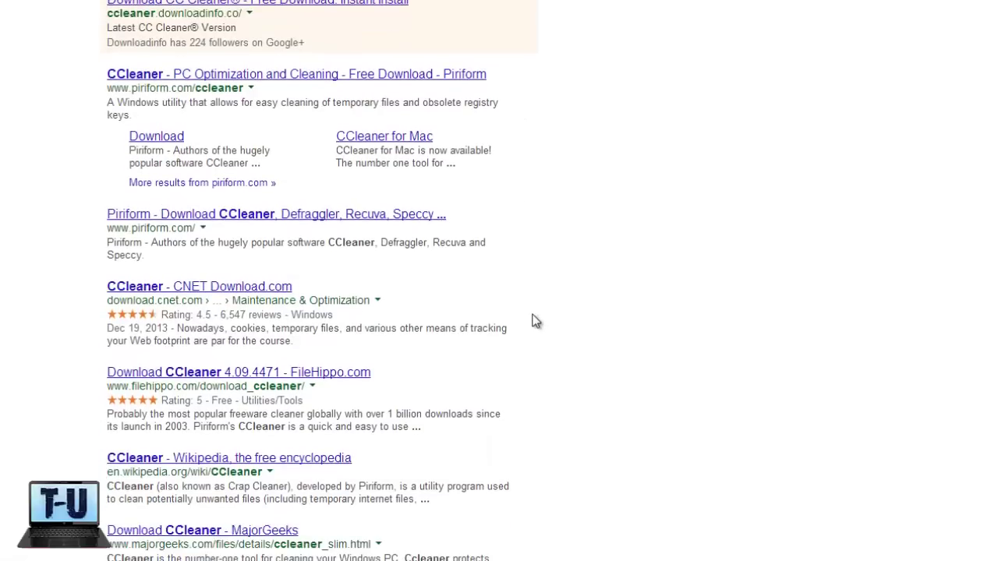
pyautogui.click(334, 373)
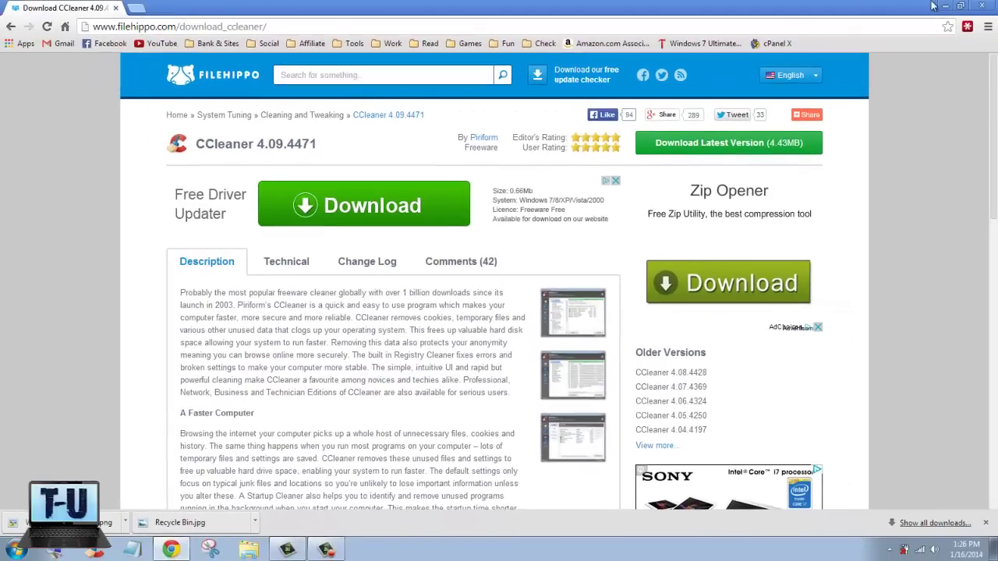
pyautogui.click(945, 7)
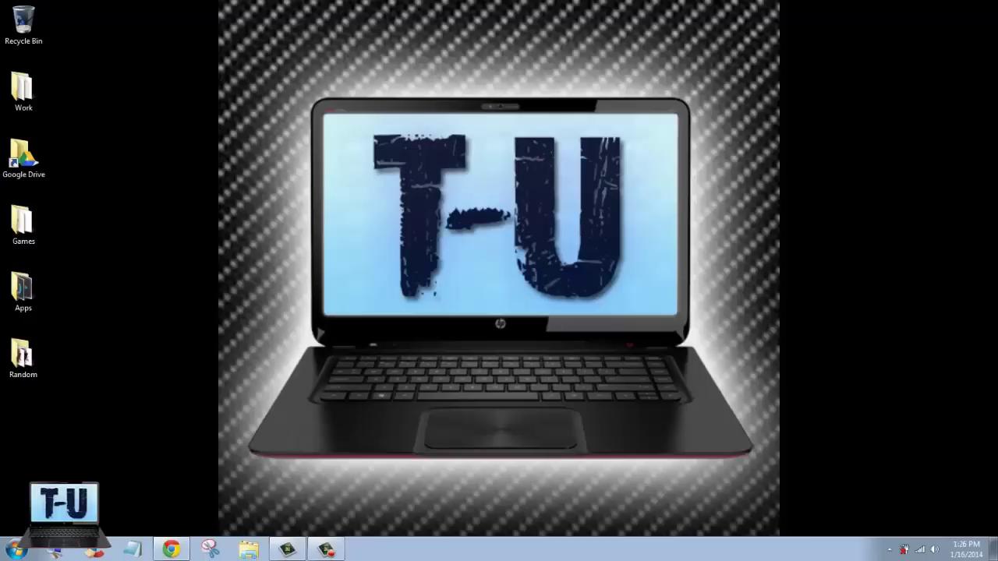
# Open CCleaner, analyze the computer with the default checked cleaning items, and run the cleaner to delete the listed files.
pyautogui.click(98, 550)
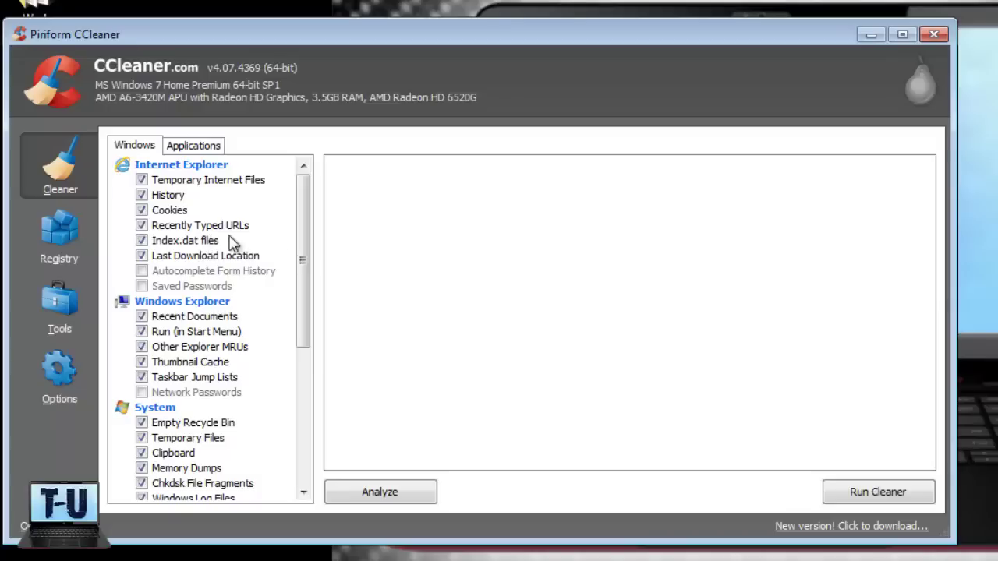
pyautogui.click(419, 504)
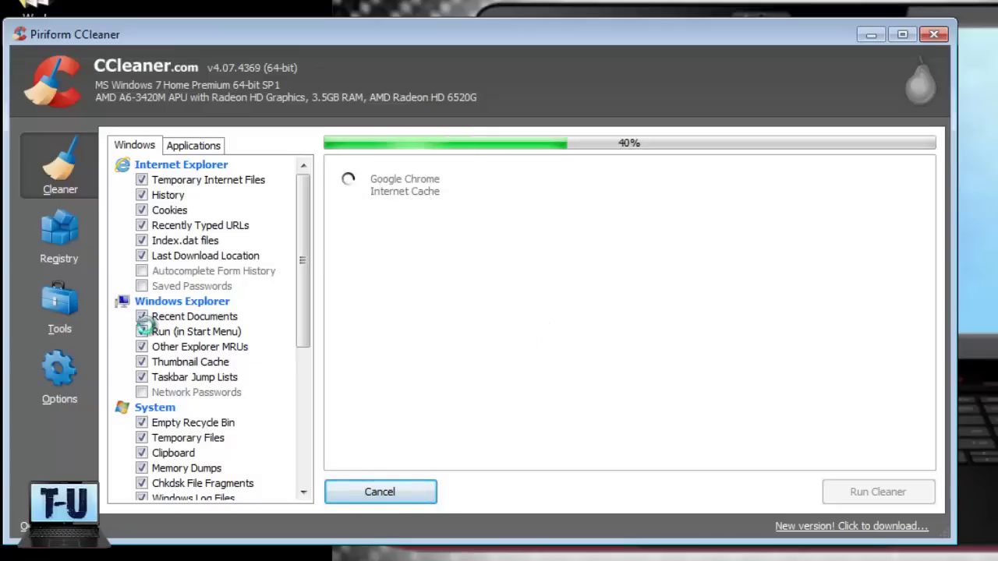
pyautogui.moveTo(305, 320)
pyautogui.mouseDown()
pyautogui.moveTo(315, 457)
pyautogui.moveTo(317, 311)
pyautogui.mouseUp()
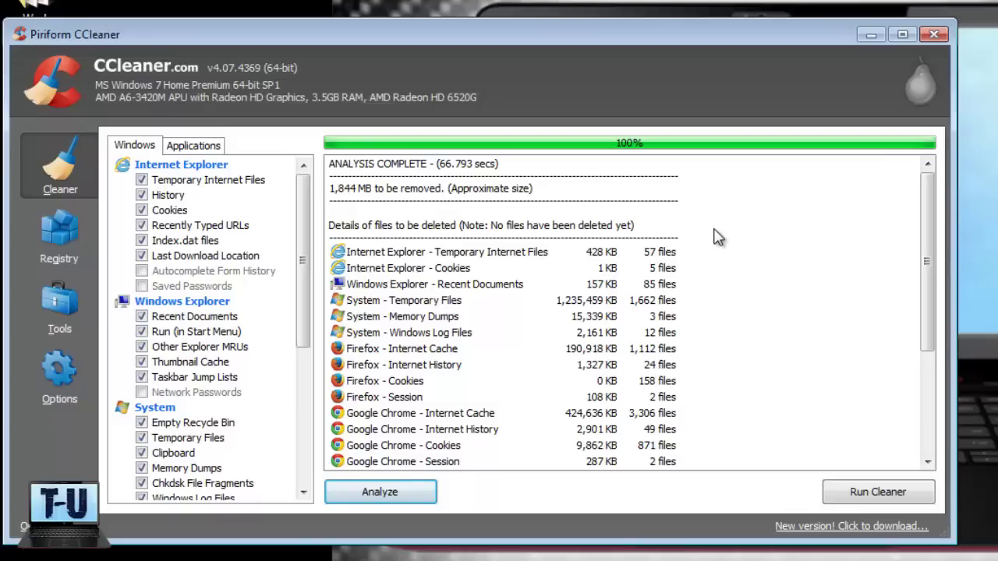
pyautogui.click(872, 496)
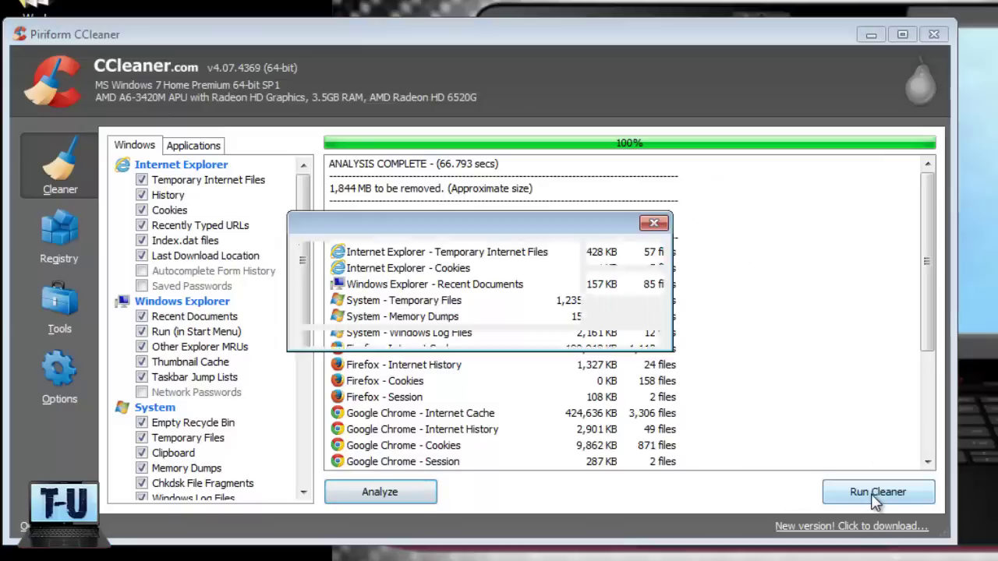
pyautogui.click(603, 259)
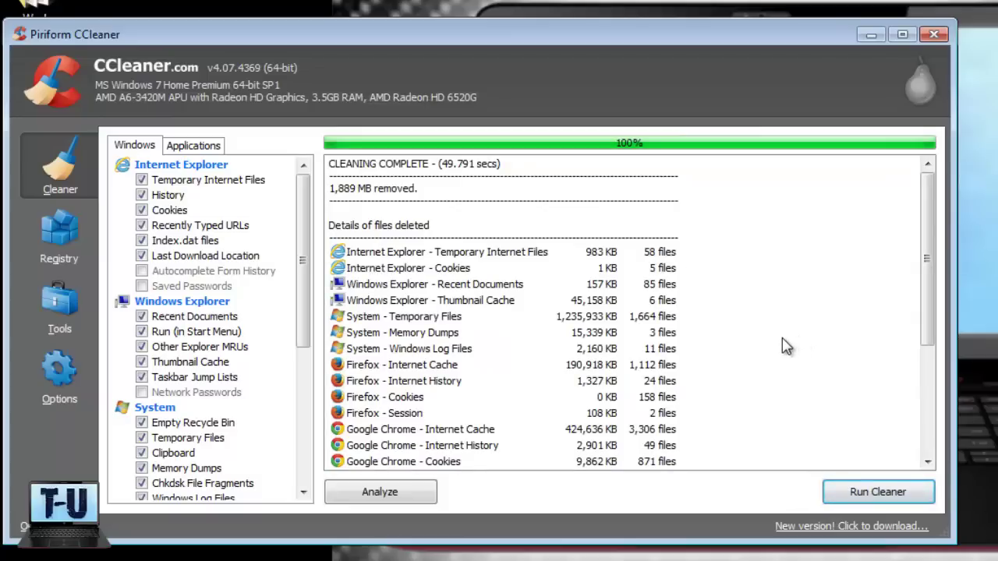
# Scan the registry for issues and fix all selected ones, saving a backup as cc_20140116_133143 in the Registry Backup folder.
pyautogui.click(82, 251)
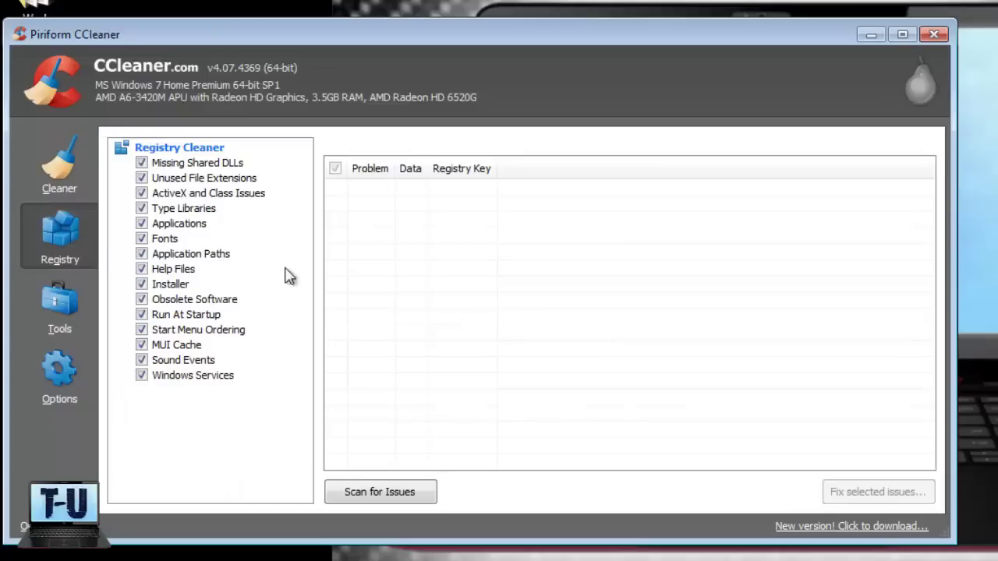
pyautogui.click(394, 494)
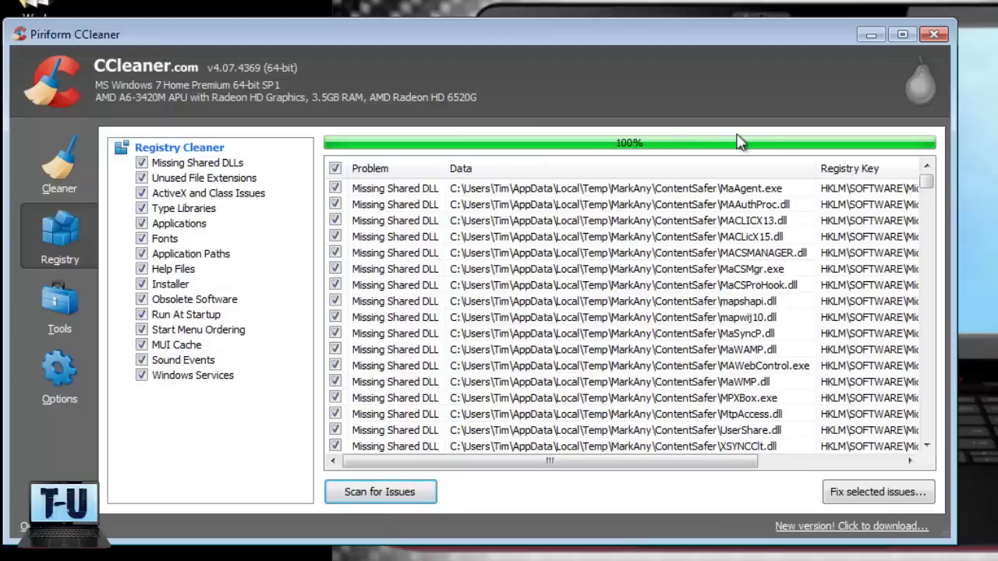
pyautogui.click(868, 496)
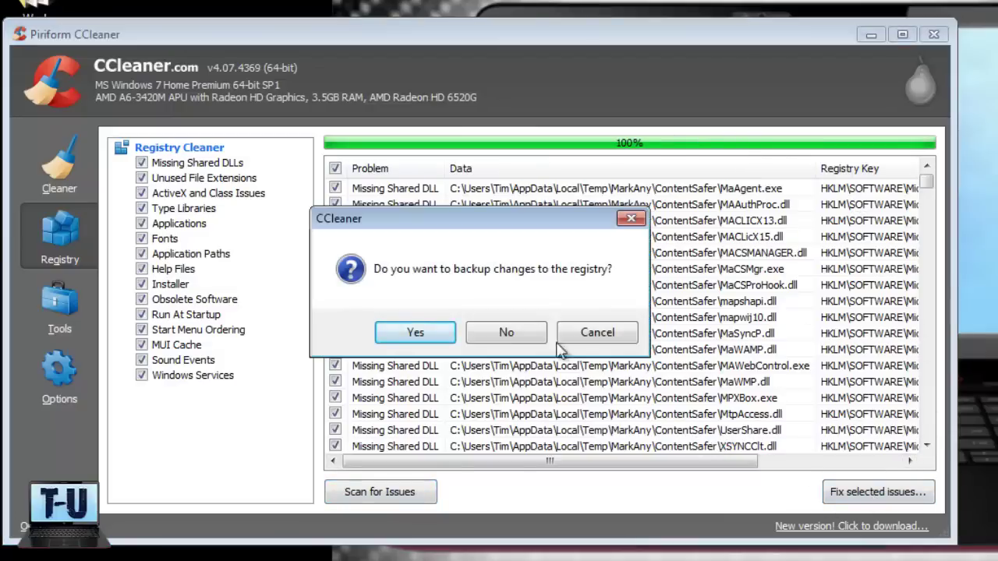
pyautogui.click(430, 335)
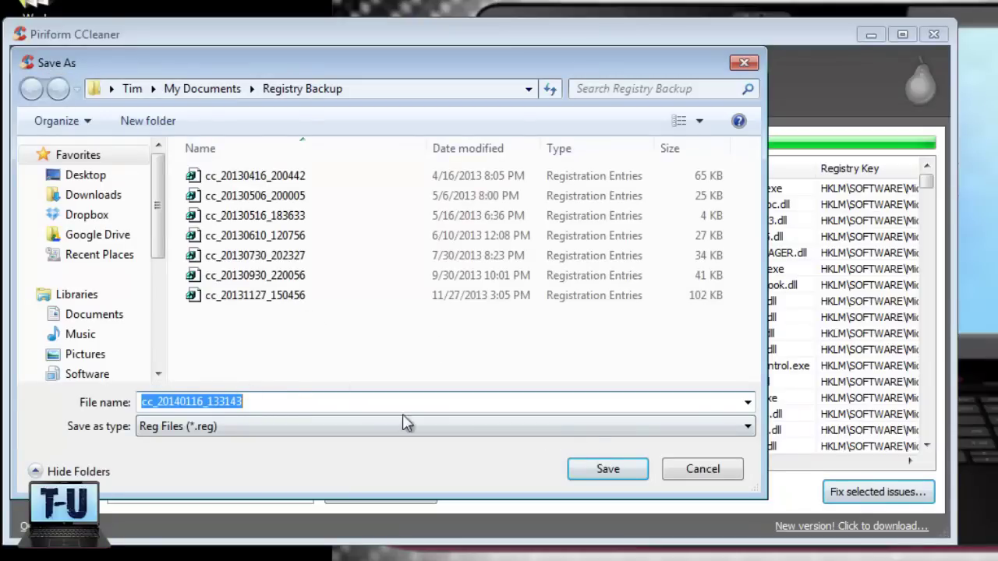
pyautogui.click(622, 471)
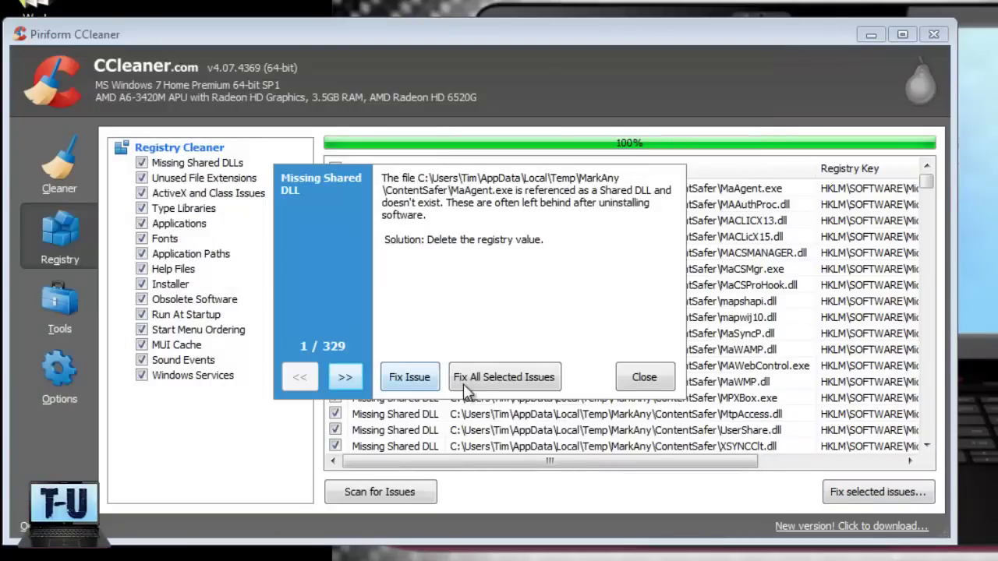
pyautogui.click(490, 382)
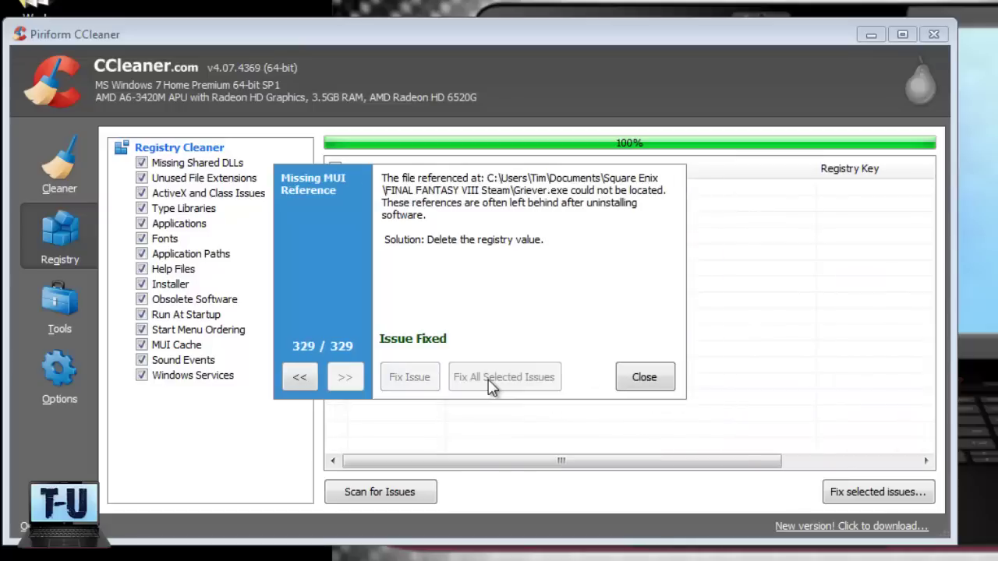
pyautogui.click(655, 378)
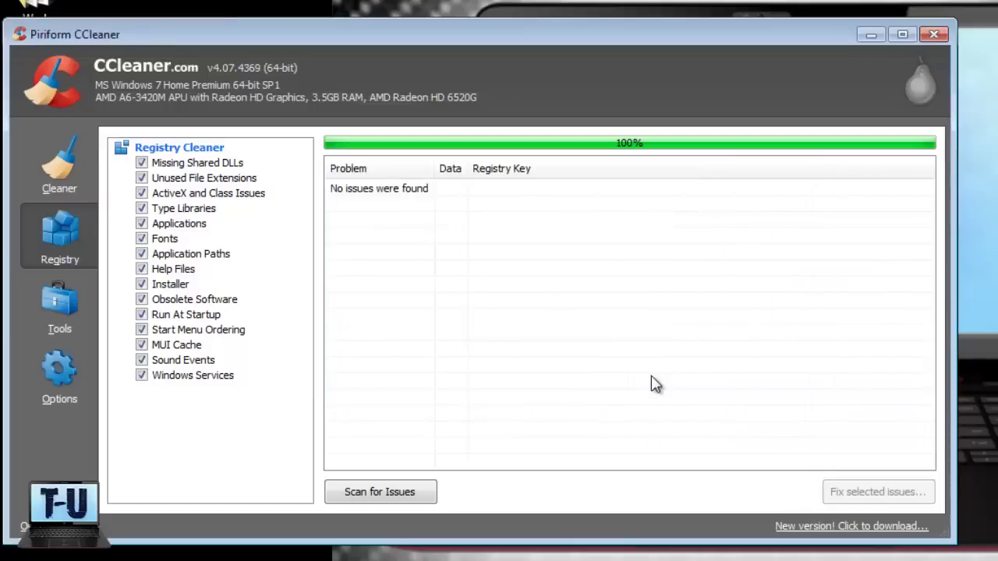
# Scan the registry for issues again and fix the invalid file class entry without making a backup.
pyautogui.click(407, 501)
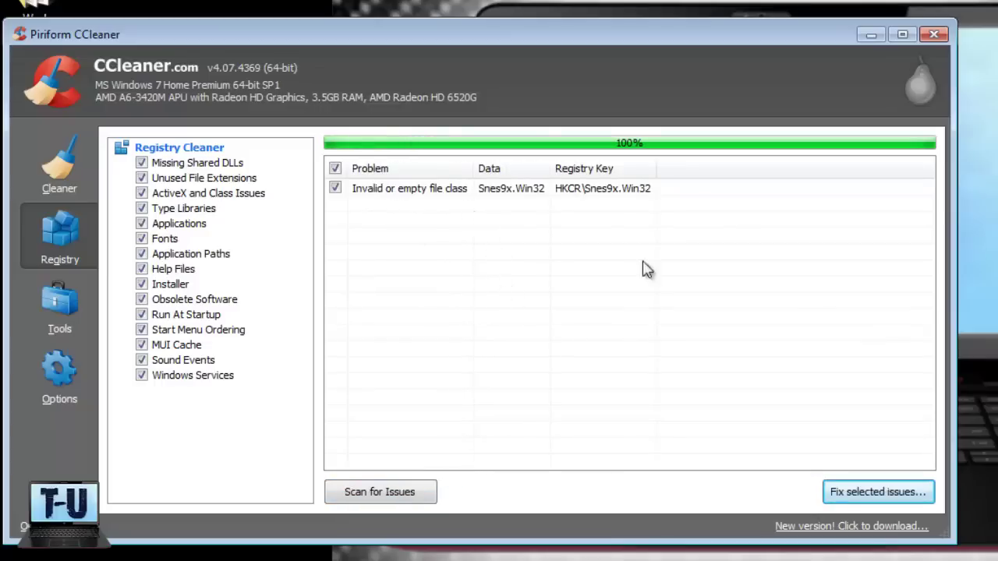
pyautogui.click(837, 497)
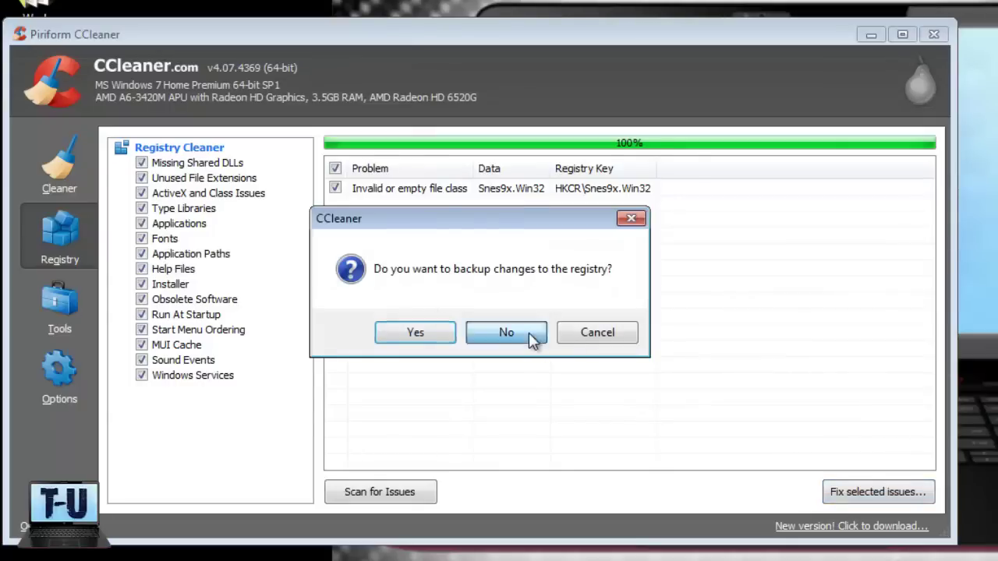
pyautogui.click(472, 334)
pyautogui.click(411, 380)
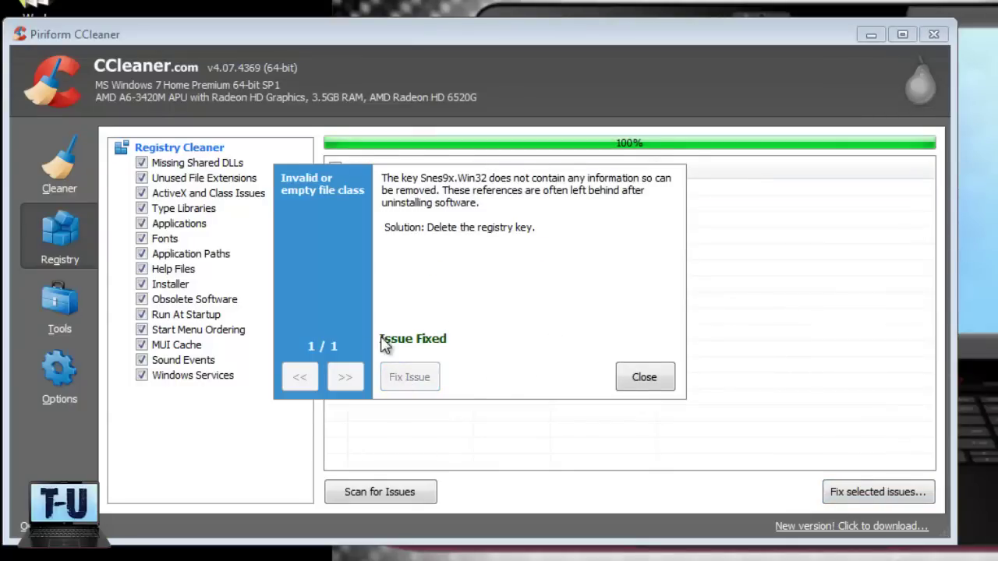
pyautogui.click(635, 377)
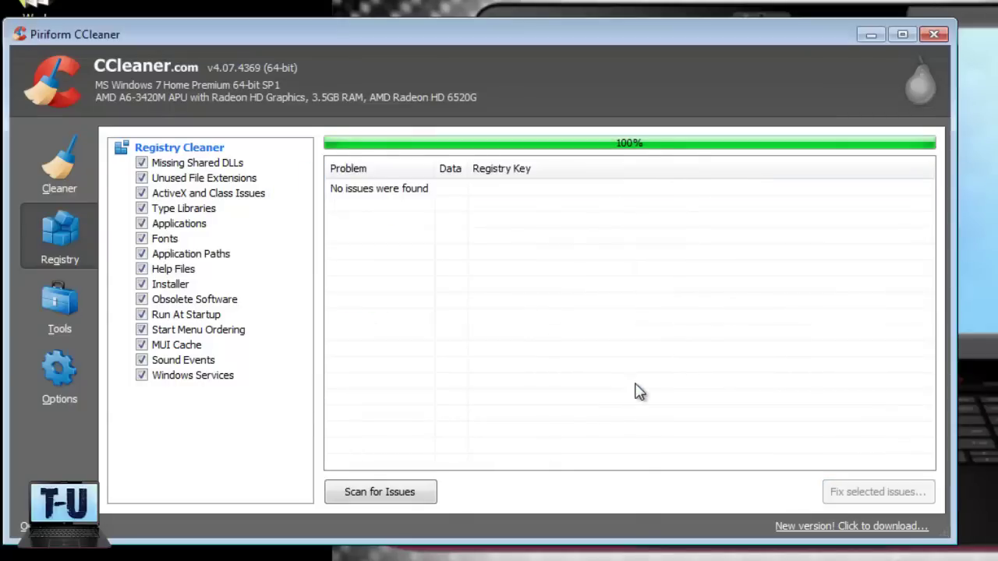
# Examine CCleaner's list of uninstallable programs for unneeded software, selecting the Galaxy on Fire 2 Full HD entry.
pyautogui.click(68, 312)
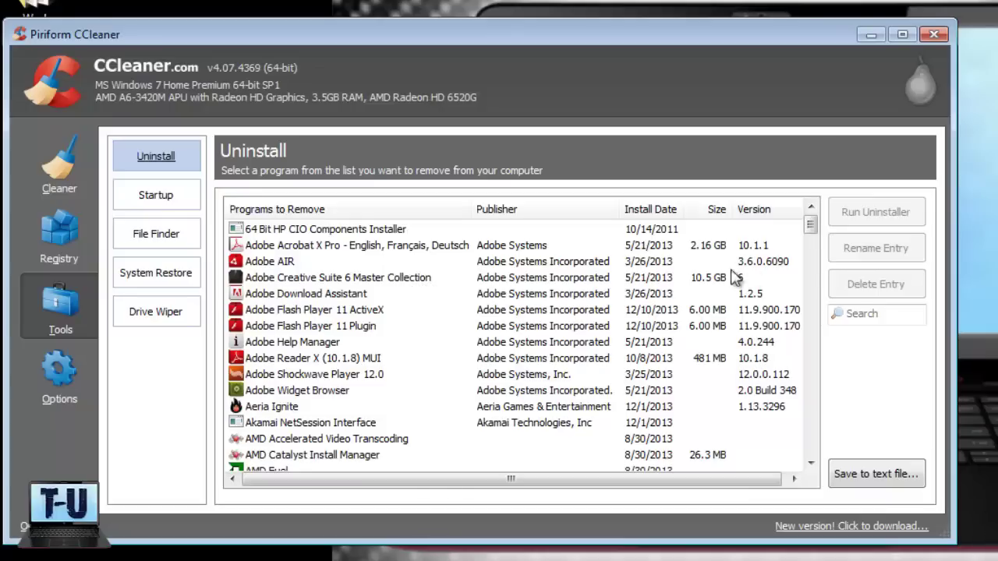
pyautogui.moveTo(810, 224); pyautogui.dragTo(814, 296)
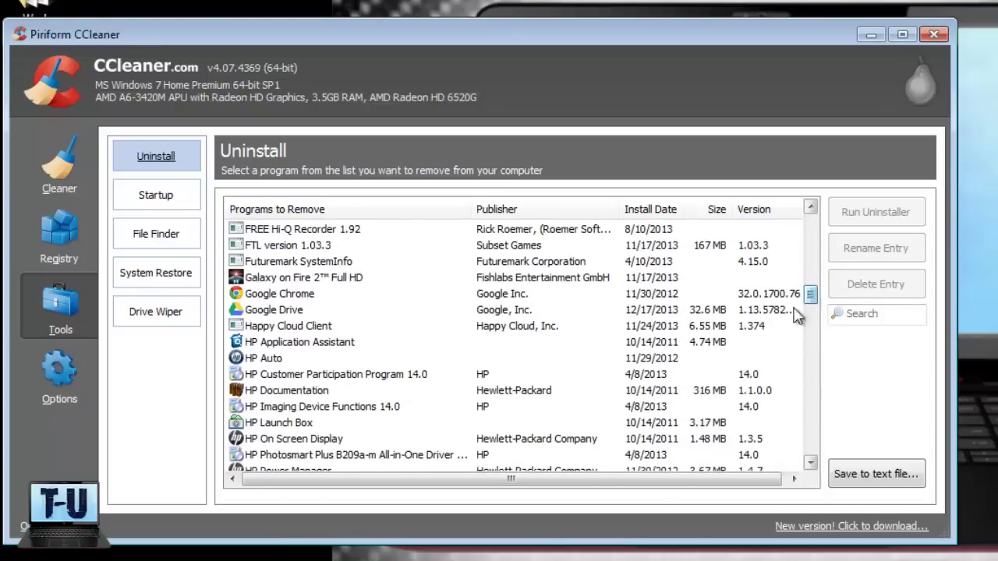
pyautogui.click(285, 279)
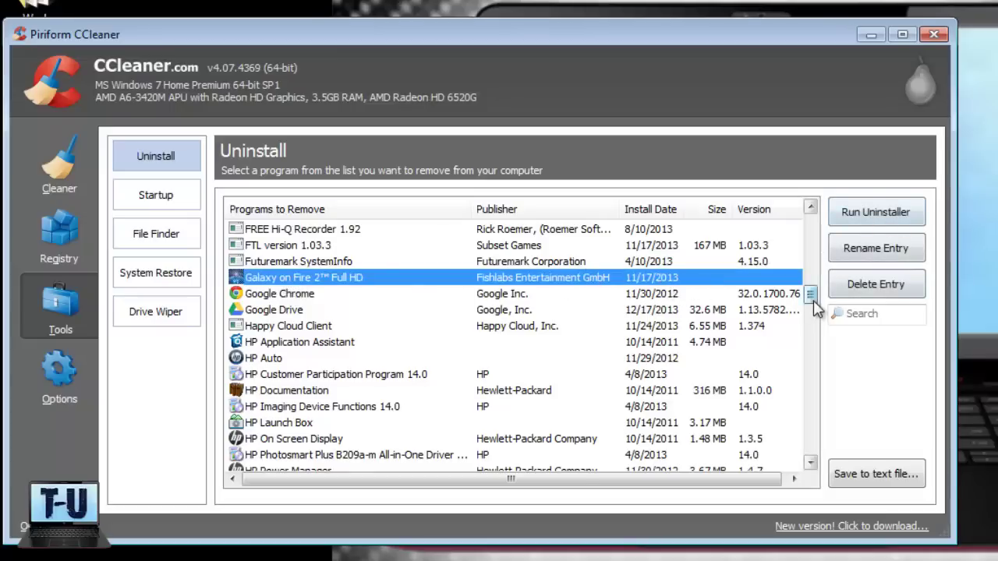
pyautogui.scroll(-1, 814, 306)
pyautogui.scroll(-3, 813, 310)
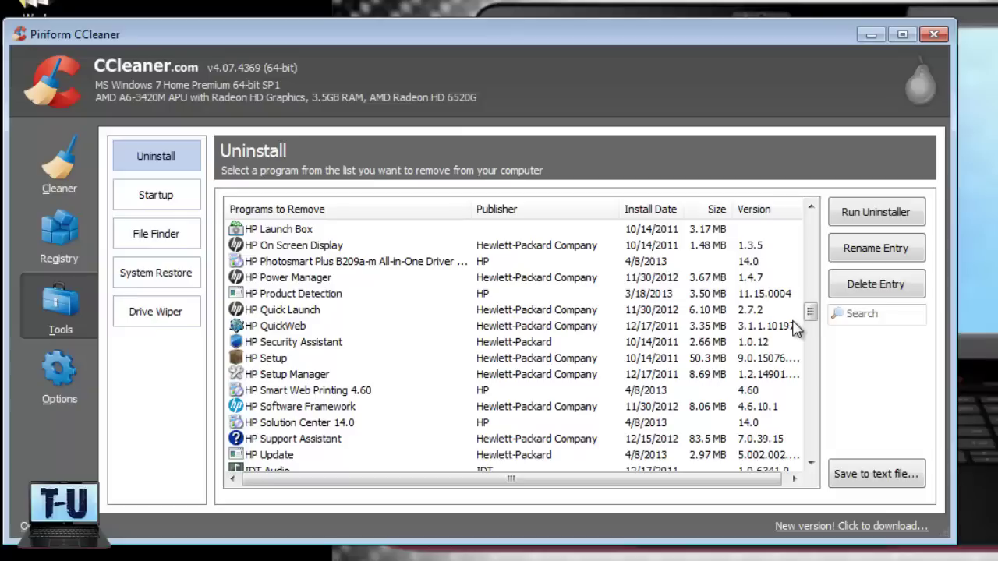
pyautogui.moveTo(810, 313); pyautogui.dragTo(817, 338)
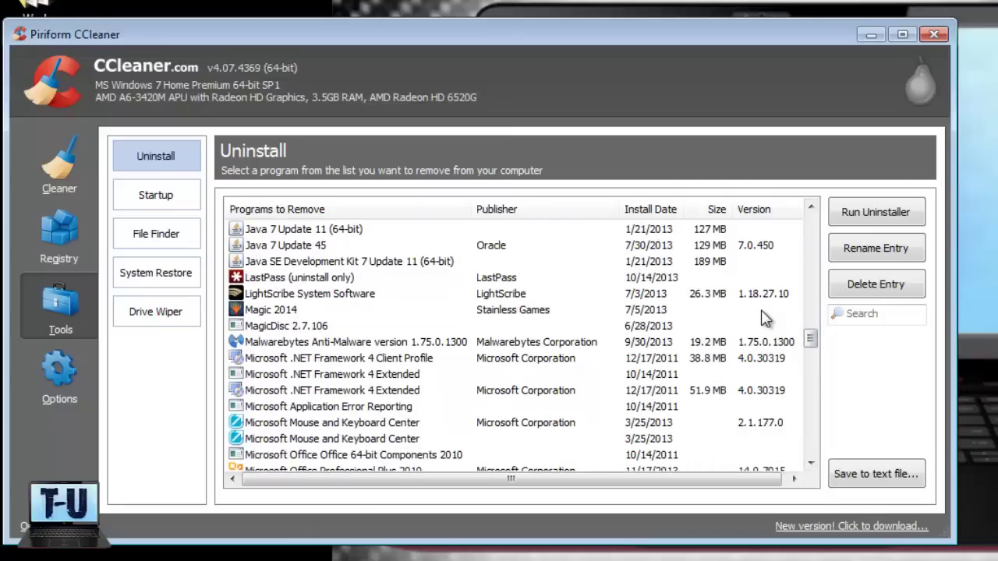
# In CCleaner's list of Windows startup programs, disable the DivXMediaServer and DivXUpdate entries.
pyautogui.click(176, 204)
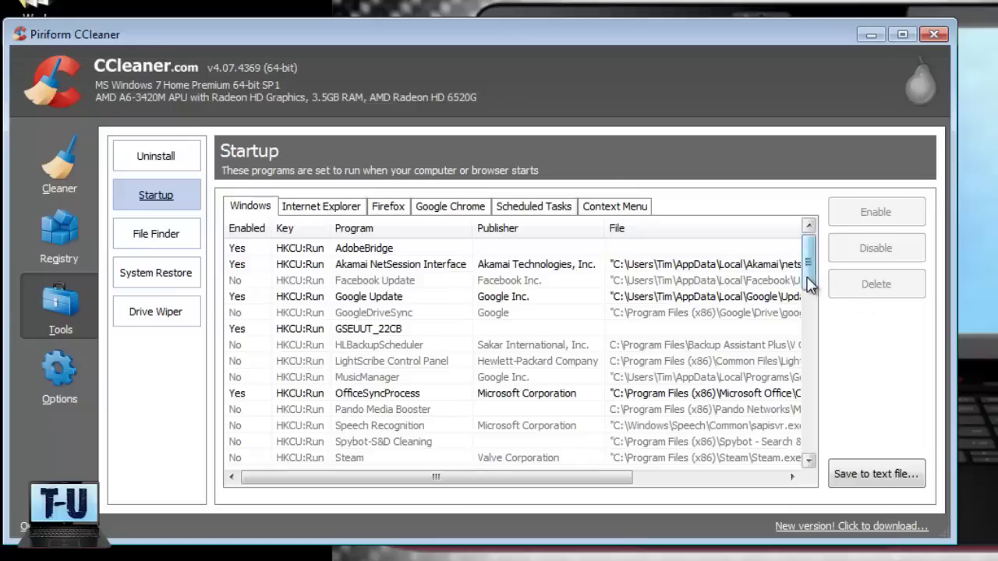
pyautogui.moveTo(811, 279); pyautogui.dragTo(810, 331)
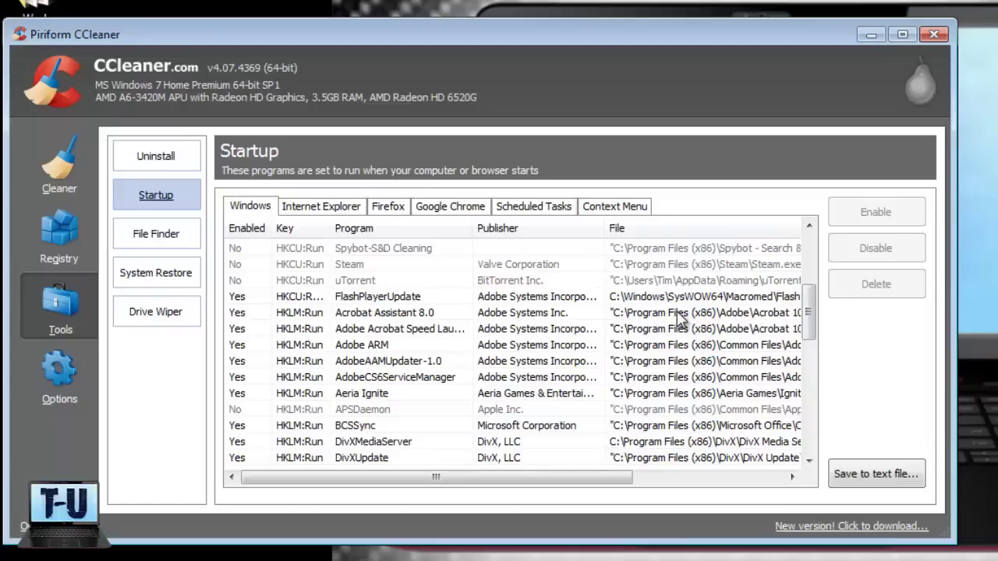
pyautogui.scroll(-2, 737, 318)
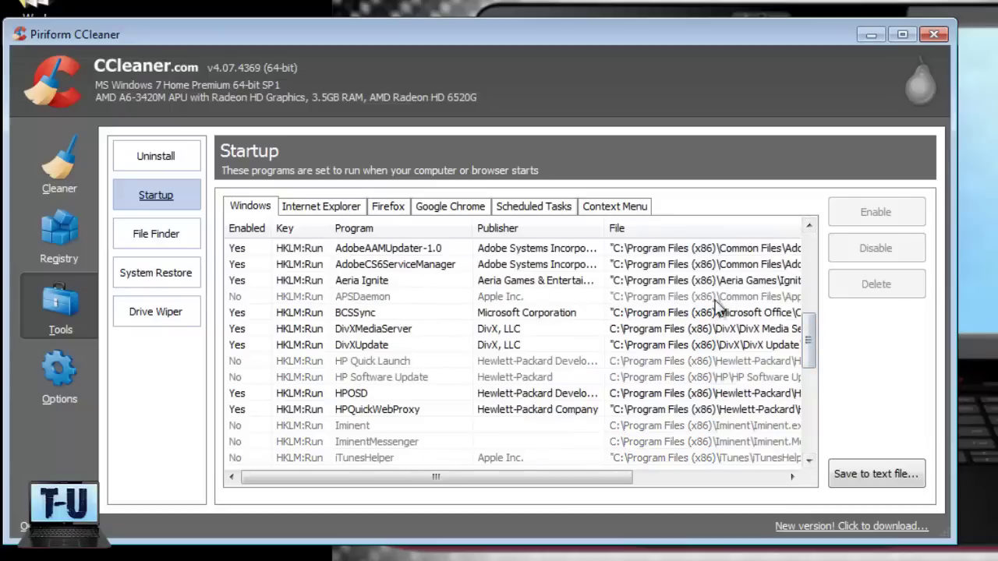
pyautogui.click(373, 329)
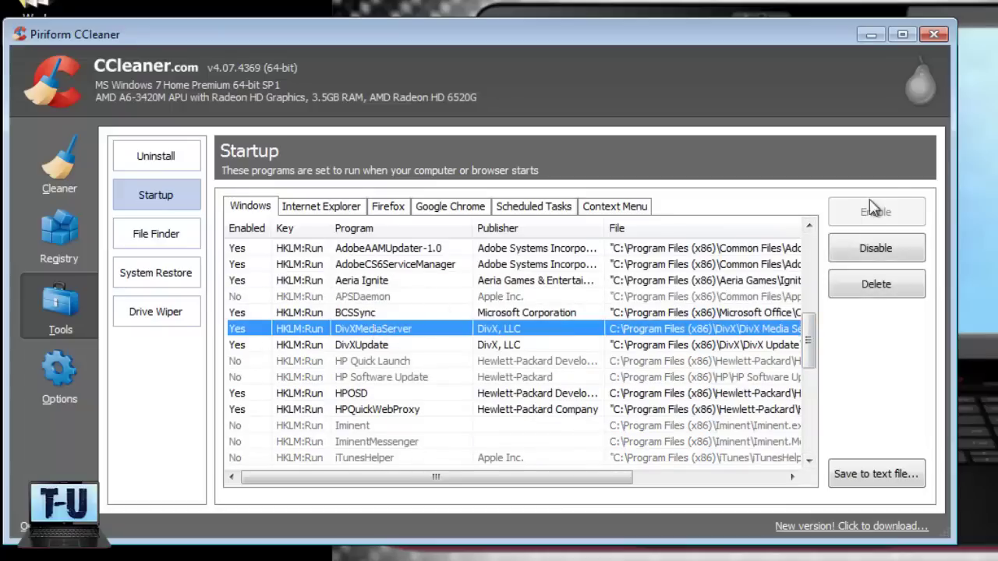
pyautogui.click(858, 254)
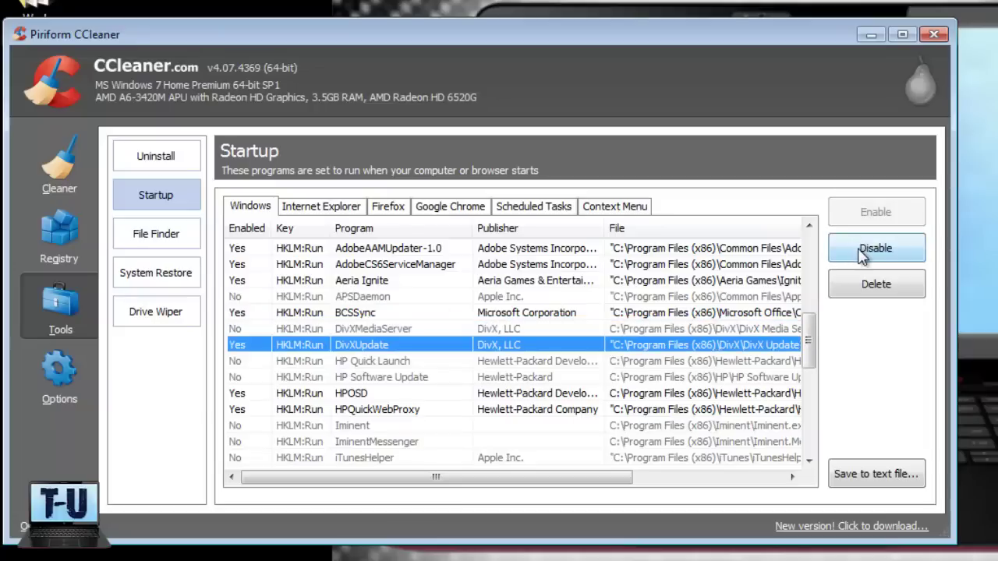
pyautogui.click(862, 254)
# Disable the Aeria Ignite startup entry and look over the remaining Windows startup programs.
pyautogui.moveTo(810, 339); pyautogui.dragTo(811, 336)
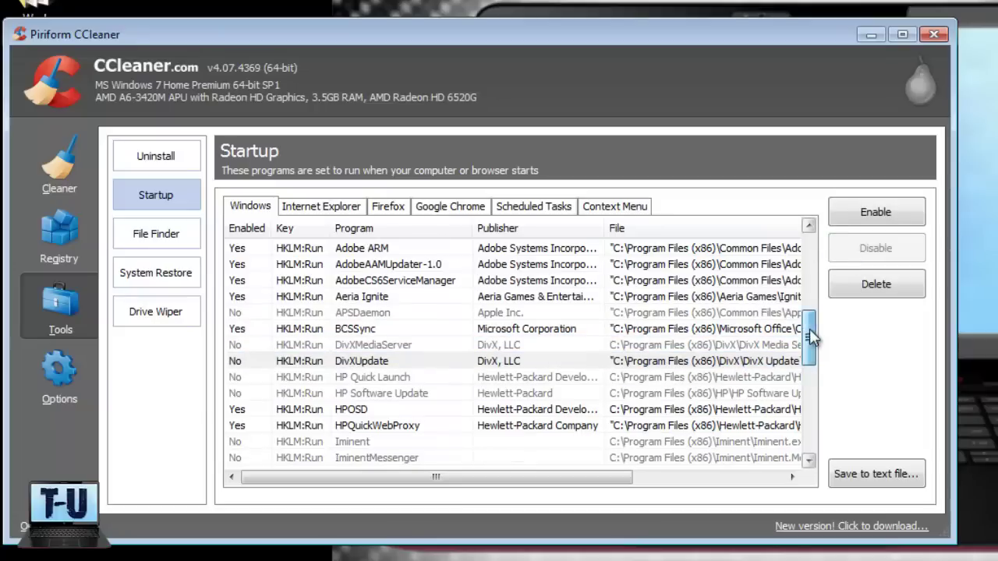
pyautogui.click(503, 297)
pyautogui.click(896, 248)
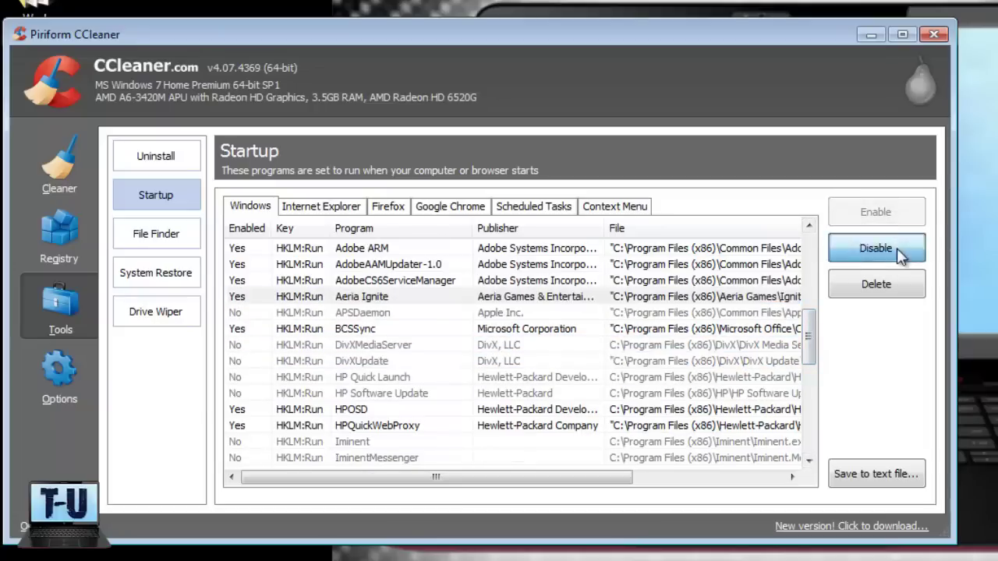
pyautogui.moveTo(808, 335); pyautogui.dragTo(816, 265)
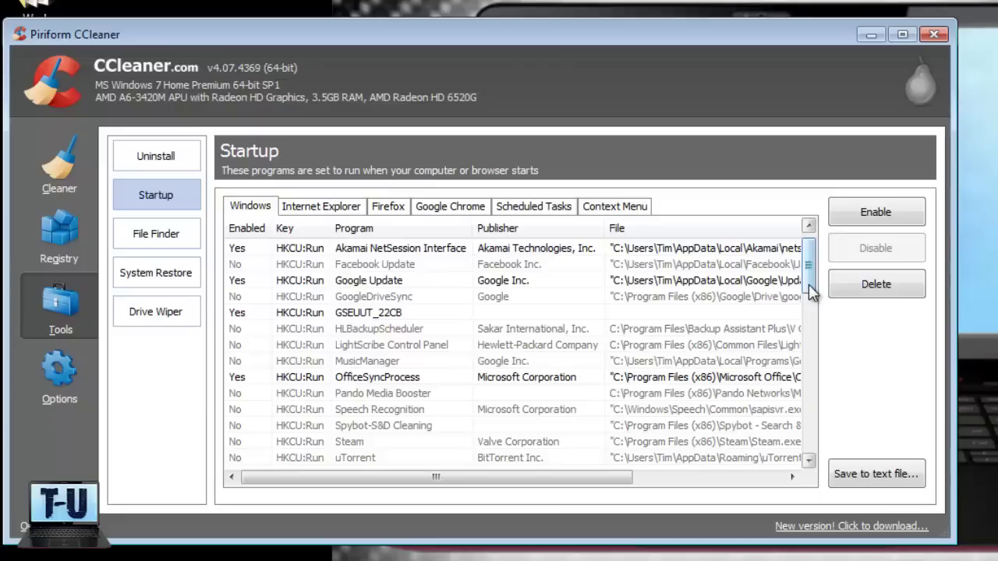
pyautogui.scroll(1, 808, 284)
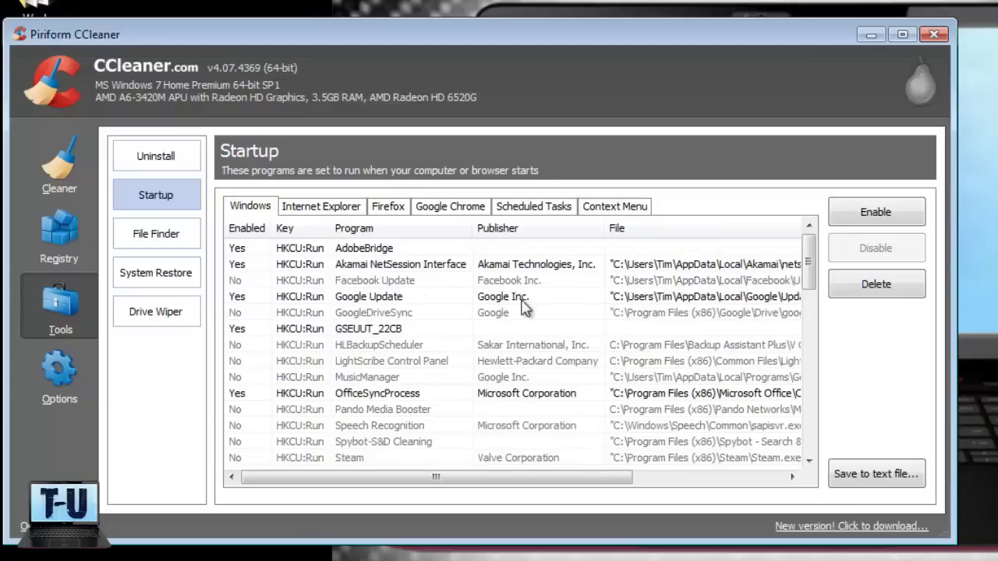
# View the duplicate File Finder settings and the list of System Restore points, and open the Drive Wiper tool.
pyautogui.click(187, 239)
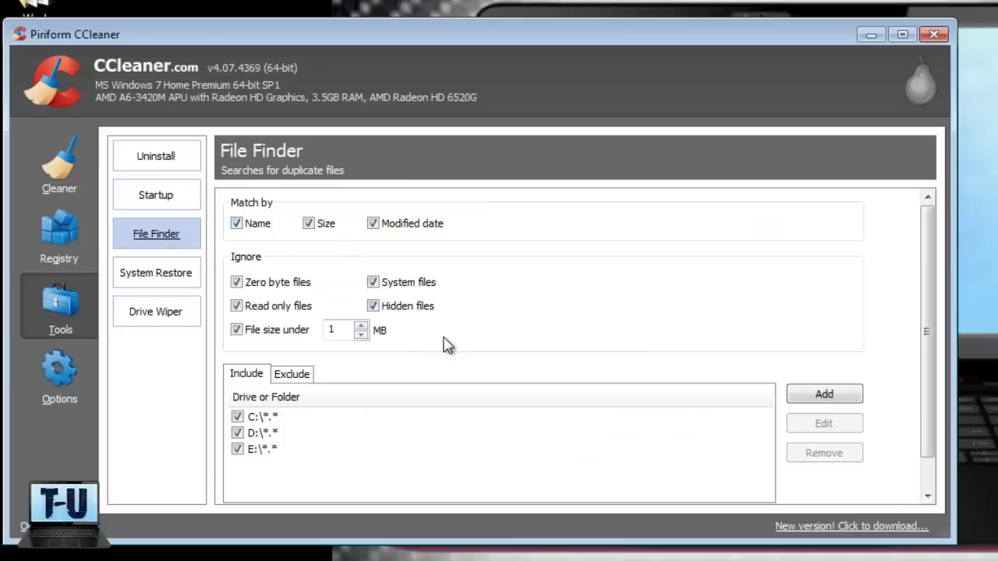
pyautogui.click(187, 287)
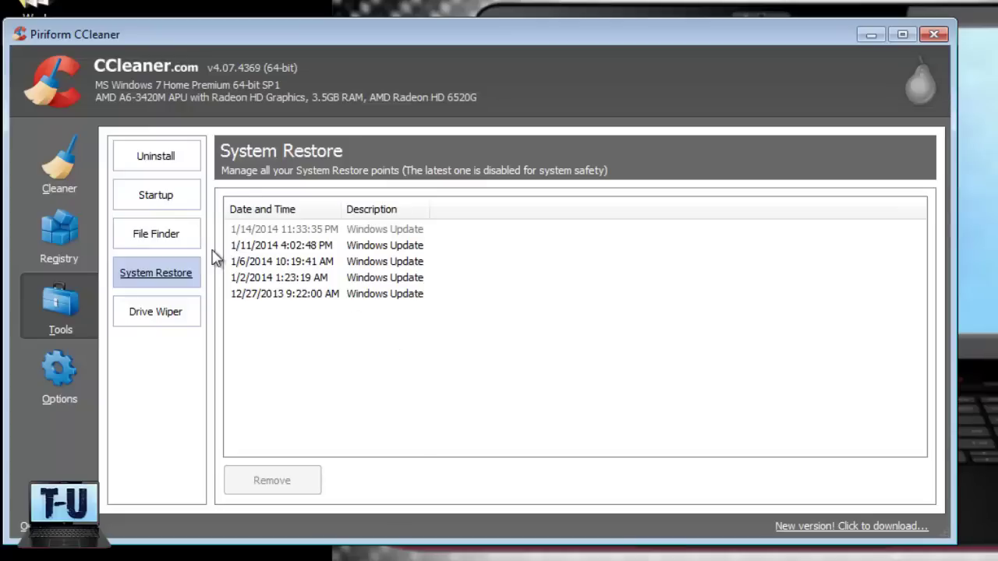
pyautogui.click(181, 323)
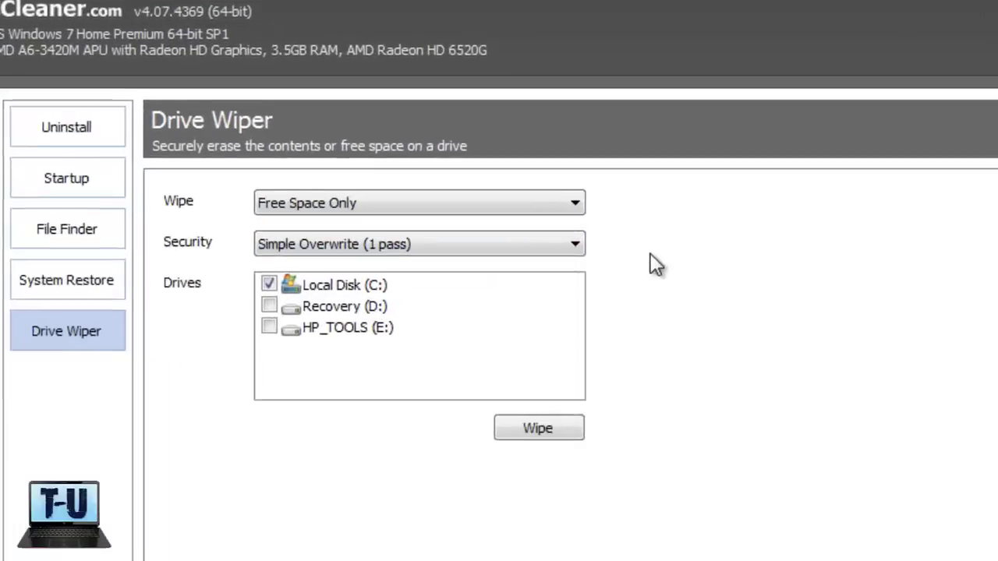
# Examine the Drive Wiper's security levels, trying Advanced Overwrite (3 passes) and going back to Simple Overwrite (1 pass).
pyautogui.click(546, 247)
pyautogui.click(443, 299)
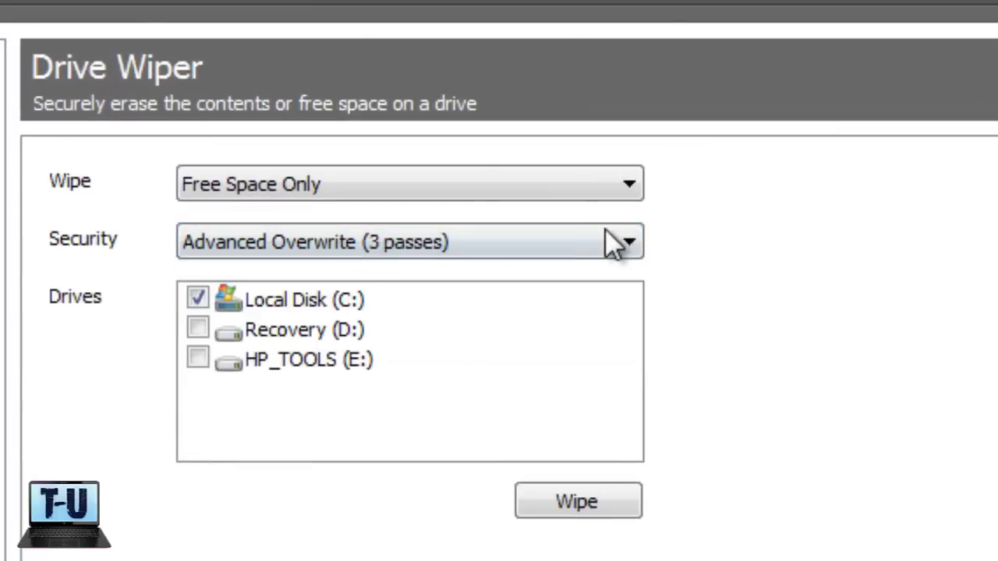
pyautogui.click(628, 245)
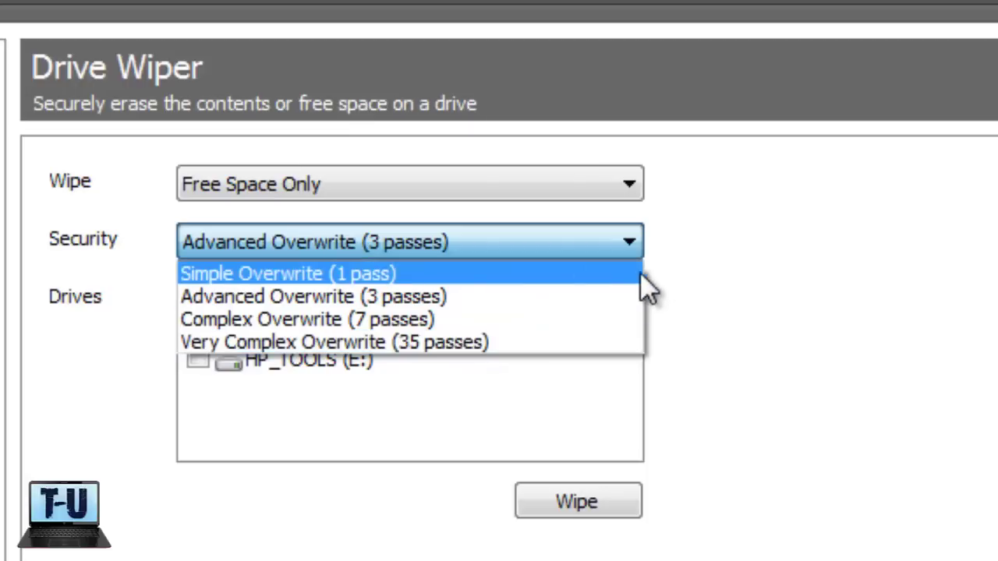
pyautogui.click(627, 240)
pyautogui.click(631, 242)
pyautogui.click(472, 278)
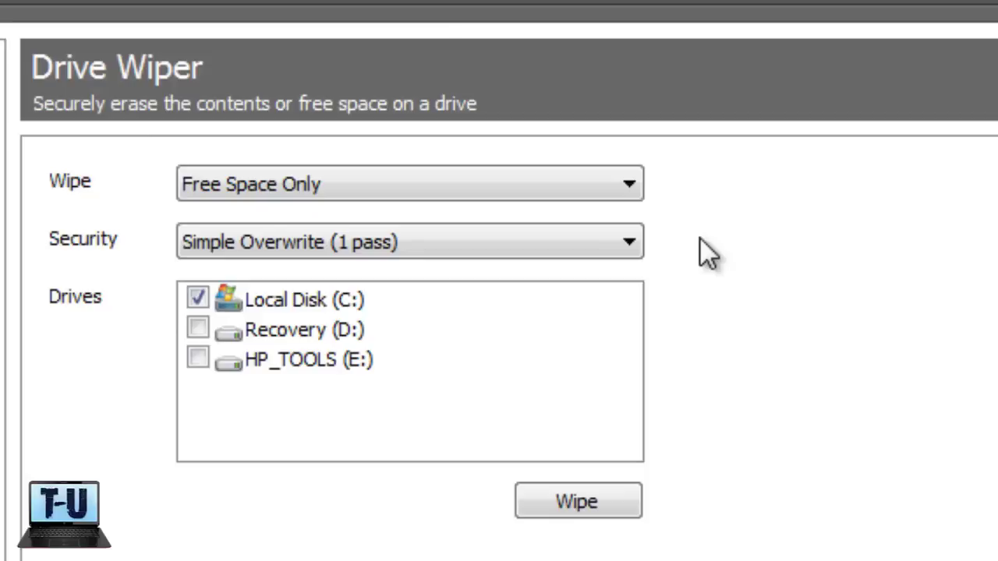
pyautogui.click(636, 249)
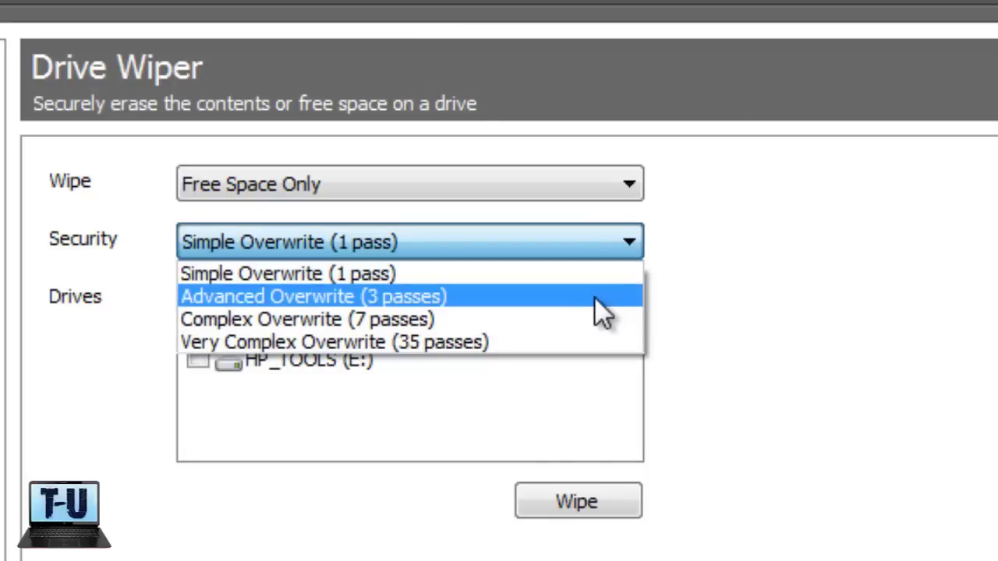
pyautogui.click(755, 274)
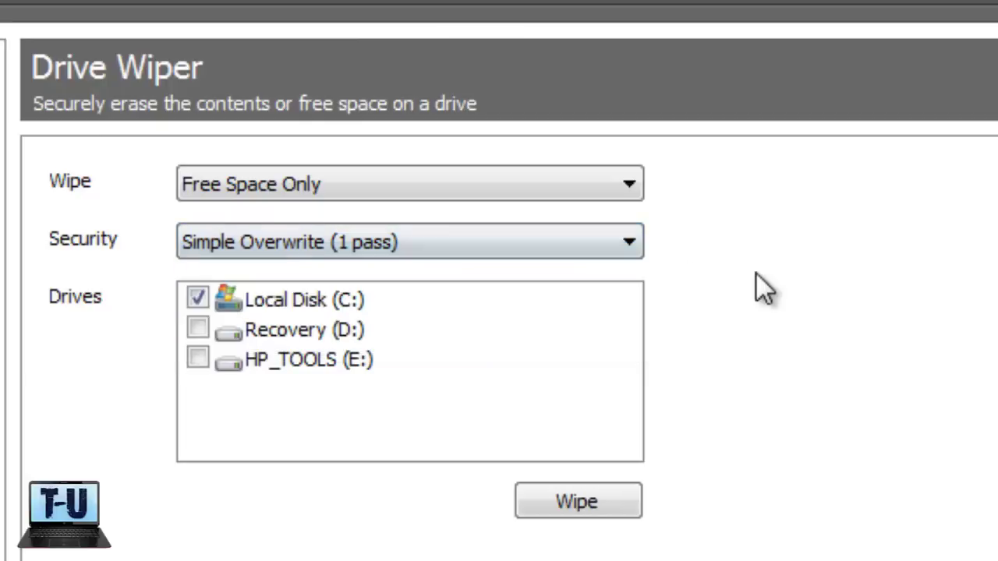
pyautogui.click(631, 250)
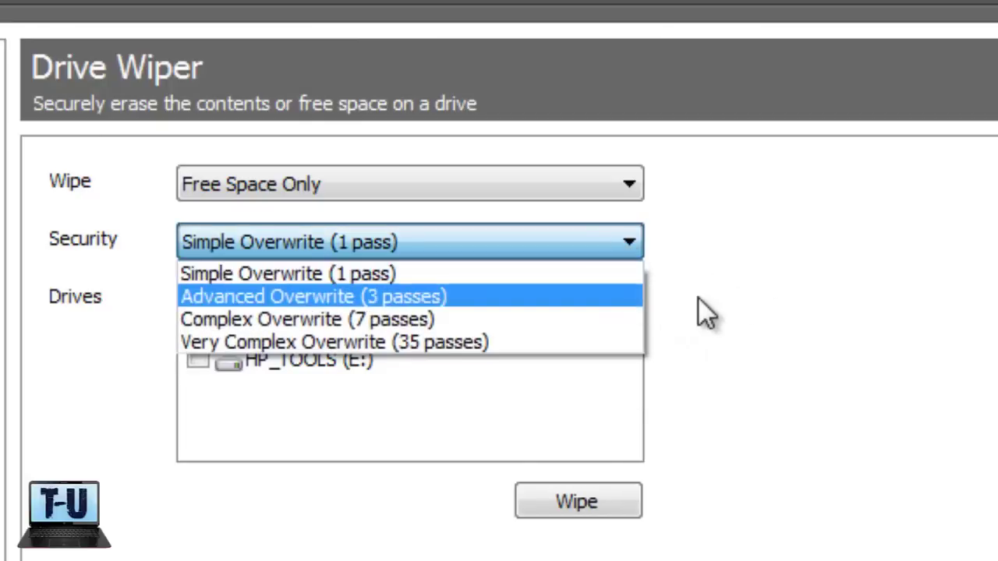
pyautogui.click(698, 299)
pyautogui.click(631, 250)
pyautogui.click(618, 269)
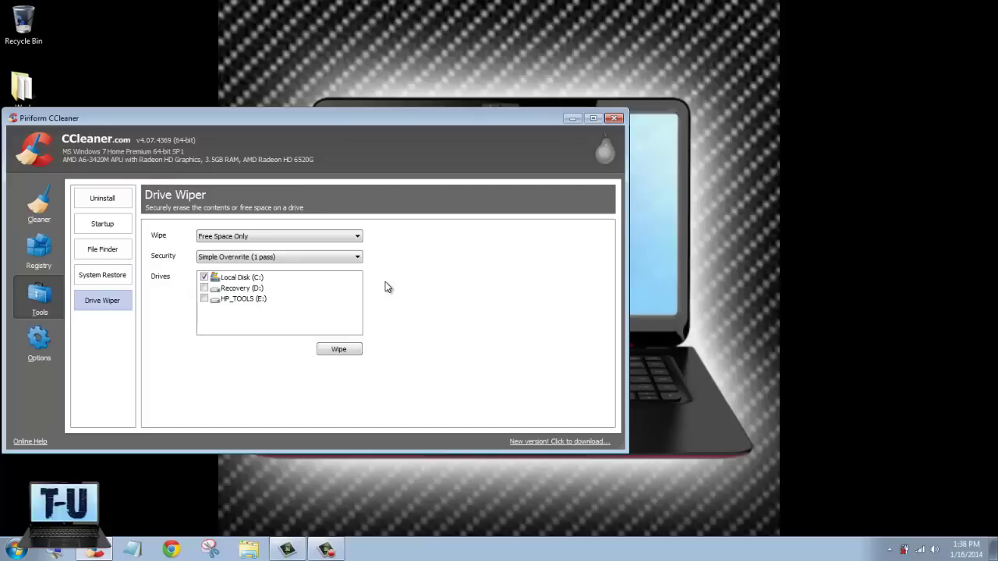
# Switch to Windows Explorer and view the folders in the Videos library.
pyautogui.press('super+e')
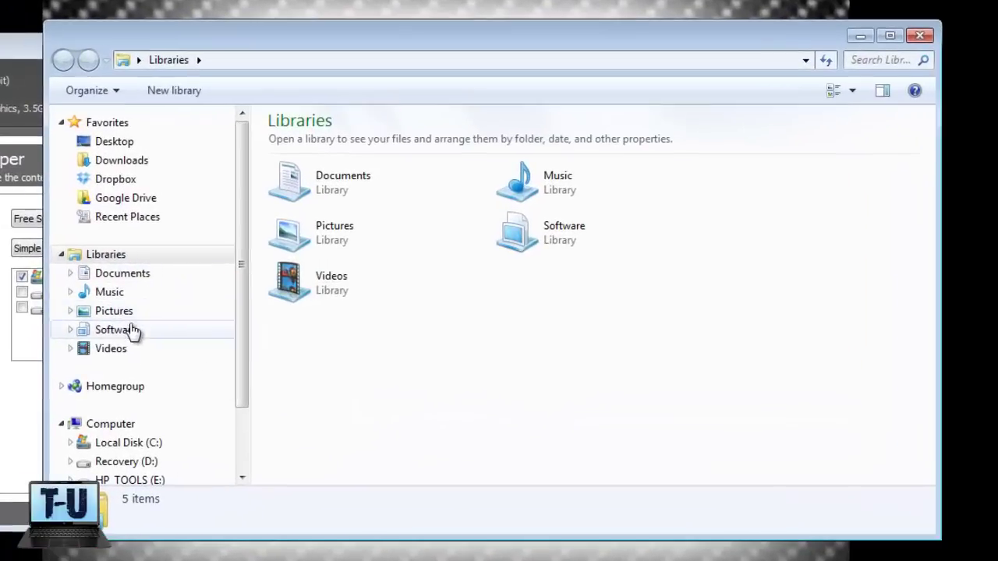
pyautogui.click(281, 330)
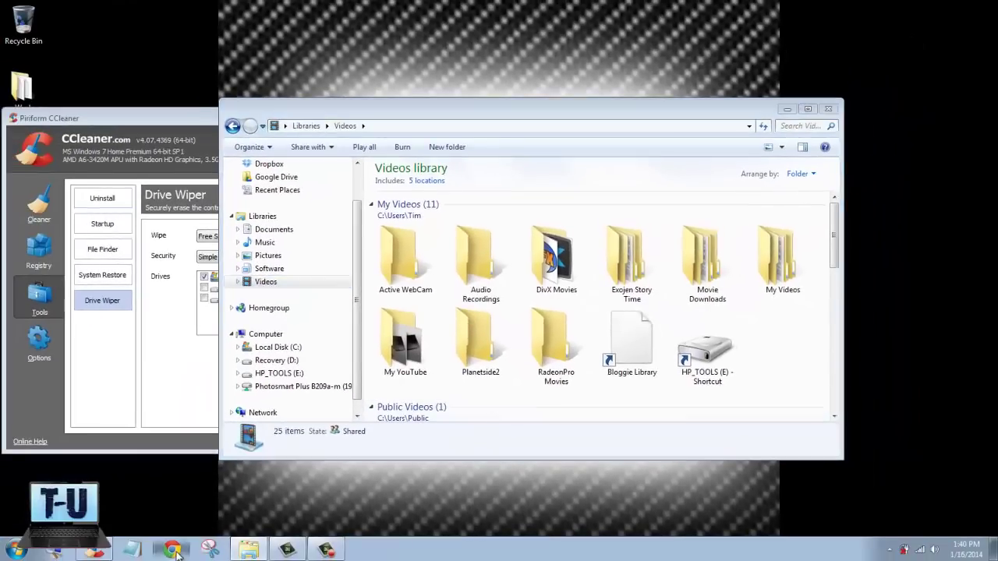
# Switch to Google Chrome and go to the avast! antivirus website.
pyautogui.click(173, 550)
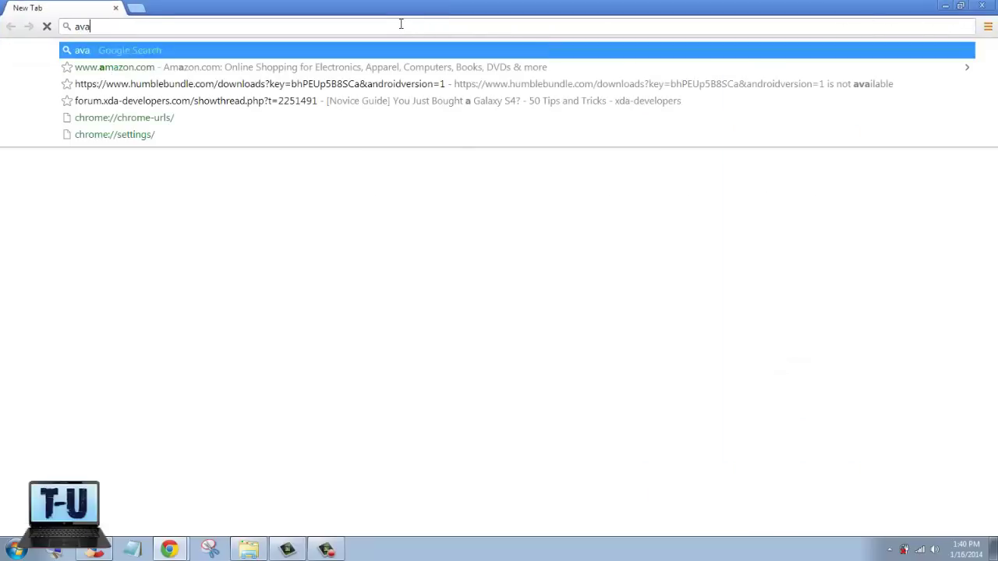
pyautogui.press('Return')
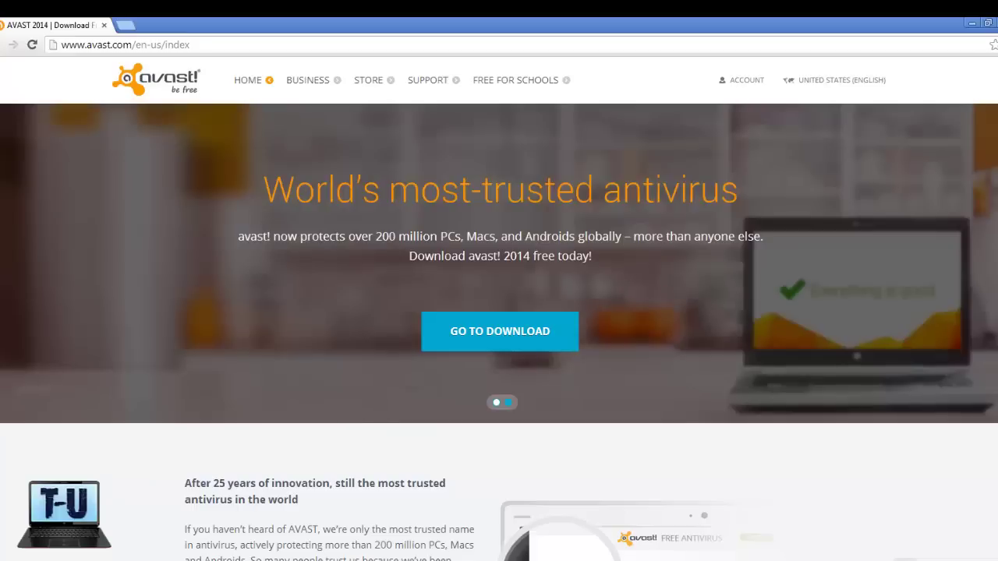
# Search Windows for "restore wind", open the option to restore the computer or reinstall Windows, and show the advanced recovery methods.
pyautogui.press('super')
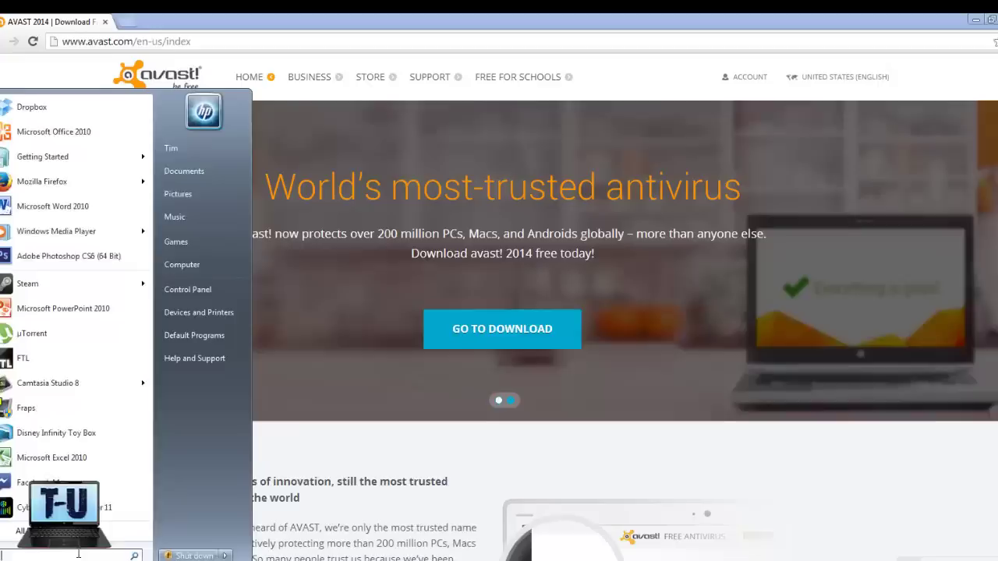
pyautogui.write('restore')
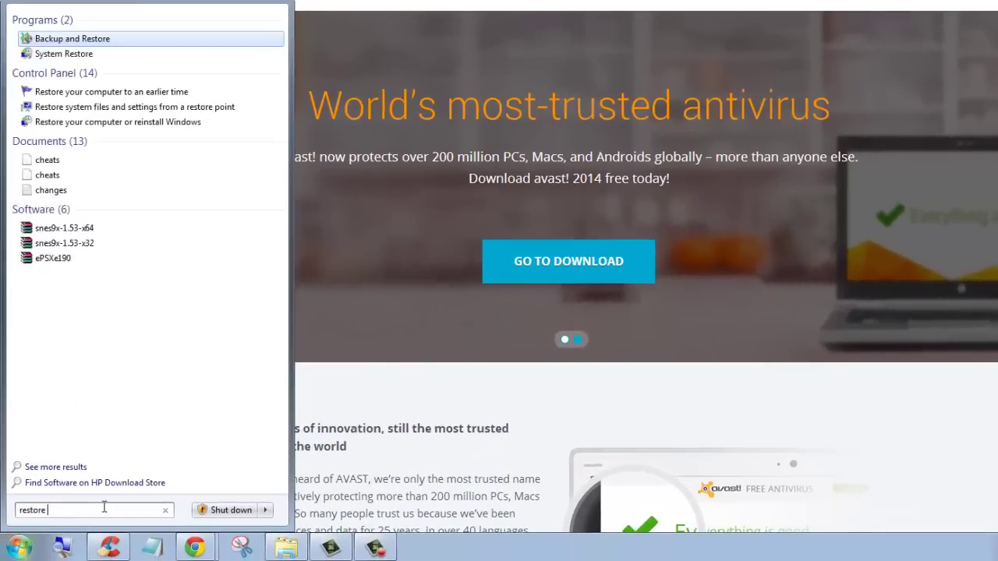
pyautogui.write(' wind')
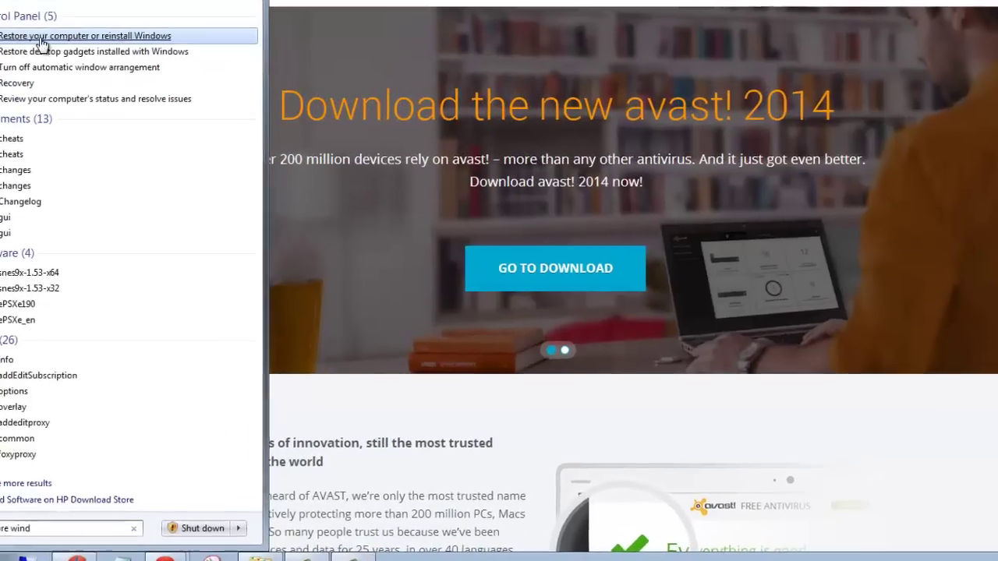
pyautogui.click(43, 43)
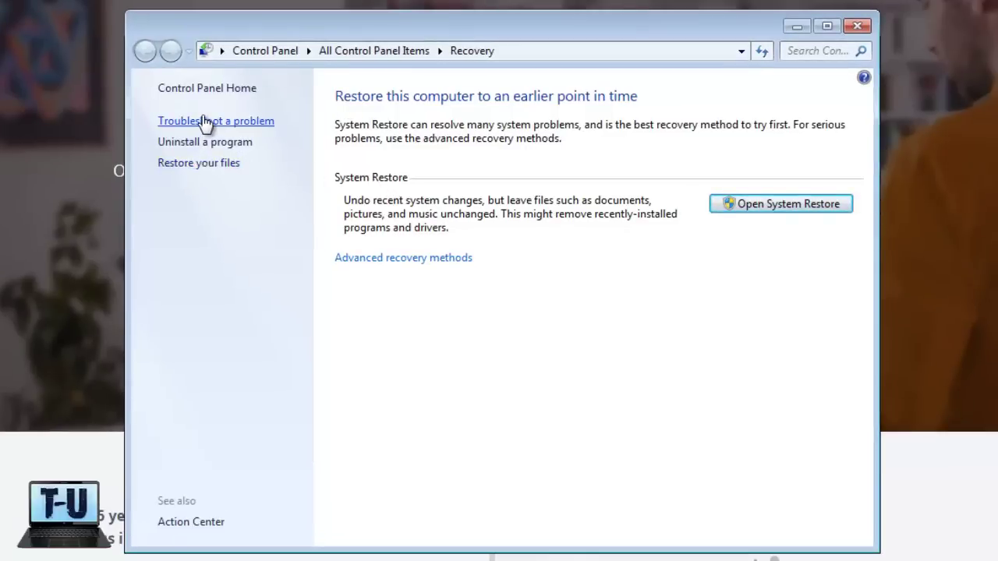
pyautogui.click(412, 260)
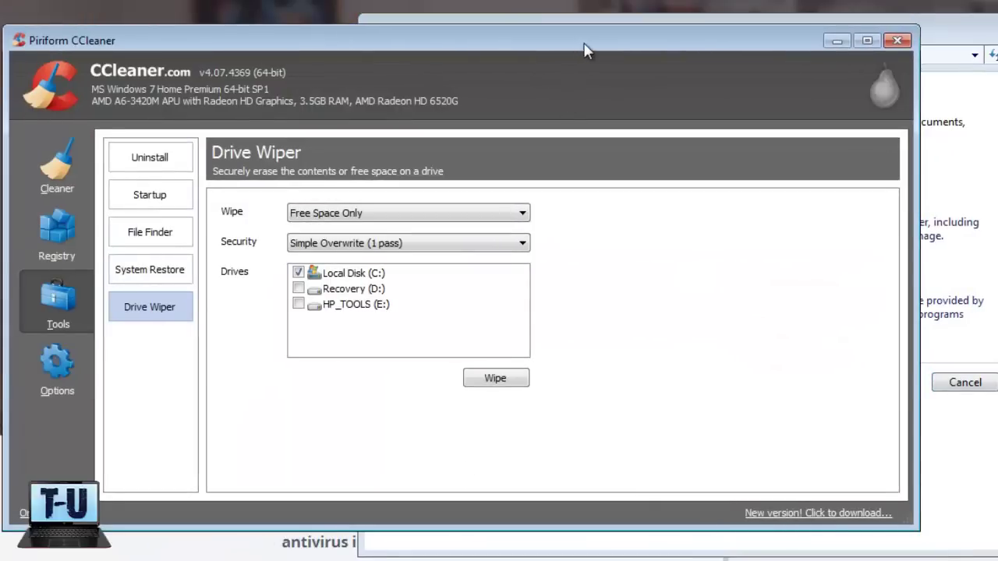
# Return to CCleaner, reposition its window, and show the Cleaner page with the results of the last cleaning.
pyautogui.moveTo(602, 46); pyautogui.dragTo(669, 42)
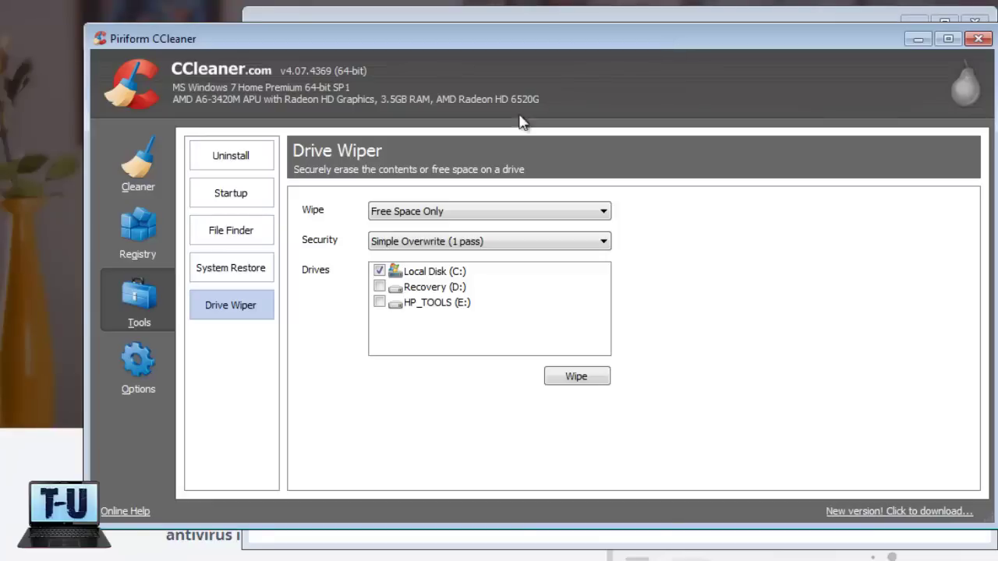
pyautogui.click(141, 178)
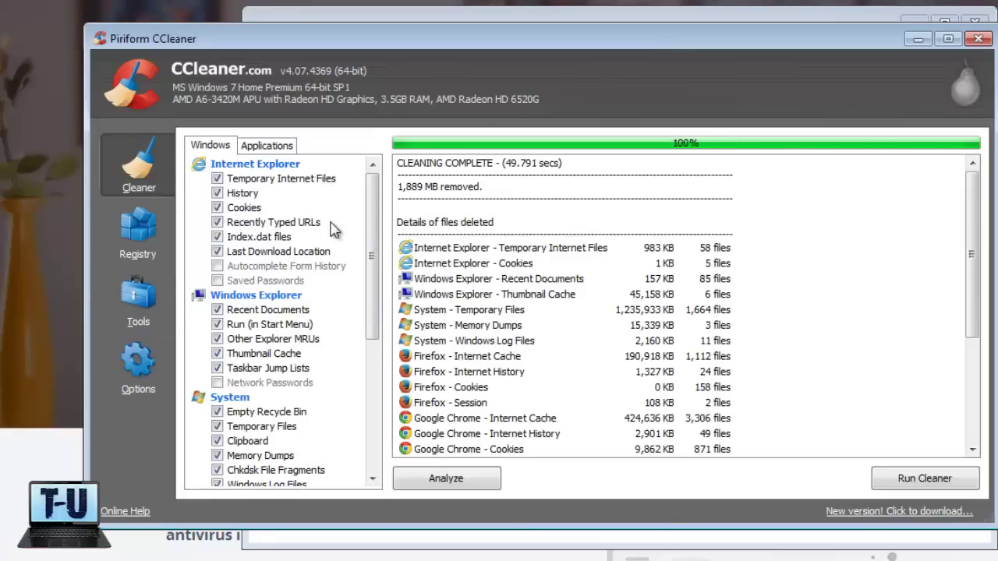